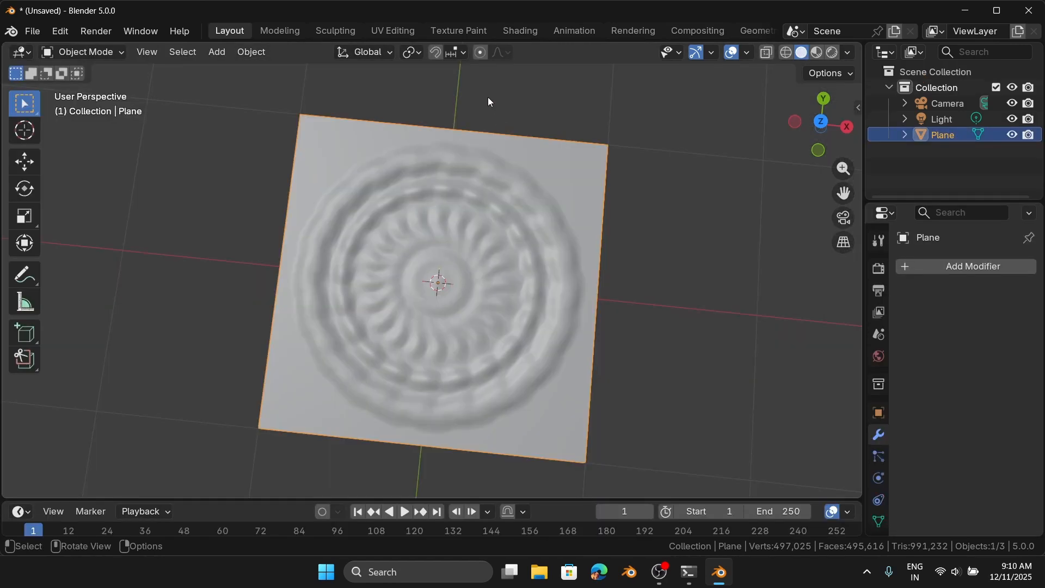
Step: Switch to the Shading workspace and create a new material on the plane
{"action": "left_click", "coordinate": [519, 29]}
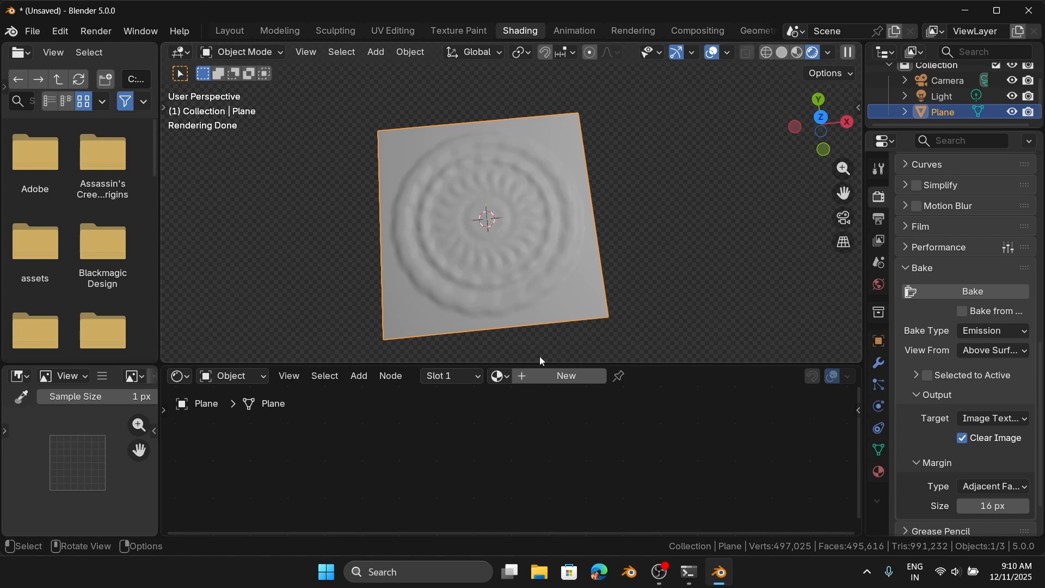
{"action": "left_click", "coordinate": [550, 374]}
{"action": "scroll", "coordinate": [544, 442], "scroll_direction": "up", "scroll_amount": 2}
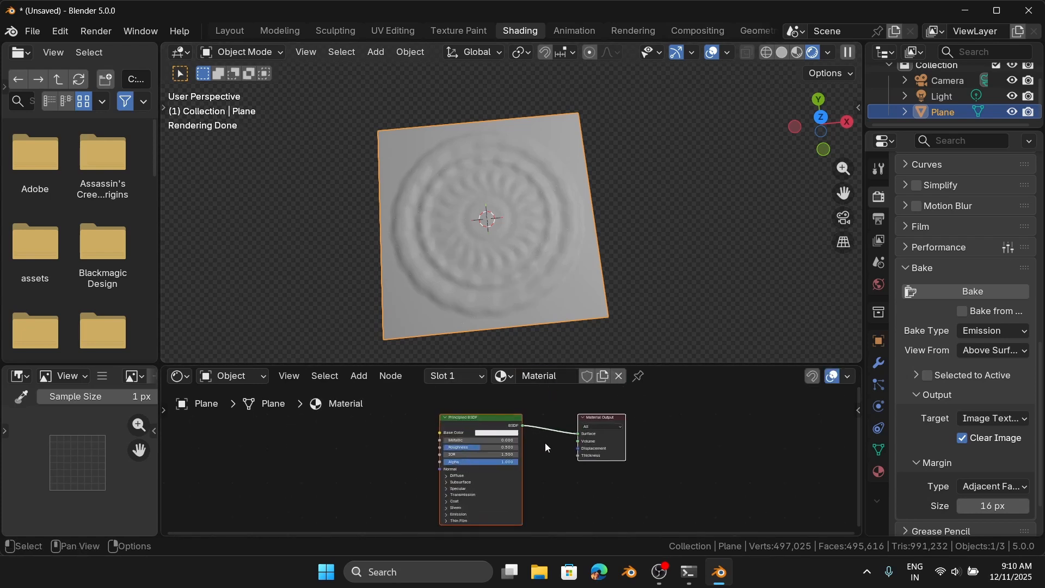
{"action": "scroll", "coordinate": [545, 453], "scroll_direction": "up", "scroll_amount": 1}
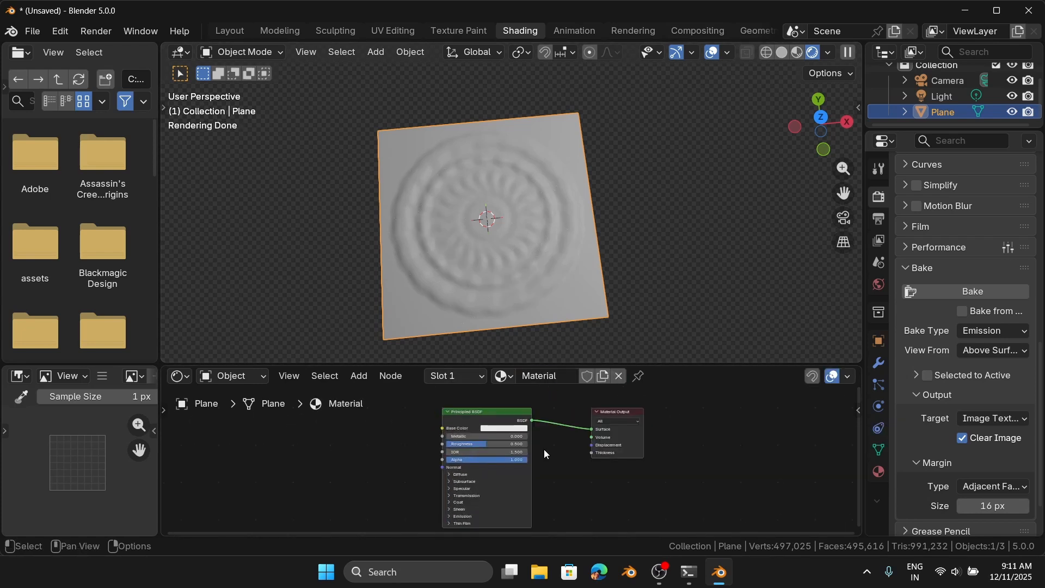
Step: Replace the Principled BSDF node with an Emission node connected to the Material Output's Surface
{"action": "left_click", "coordinate": [479, 421]}
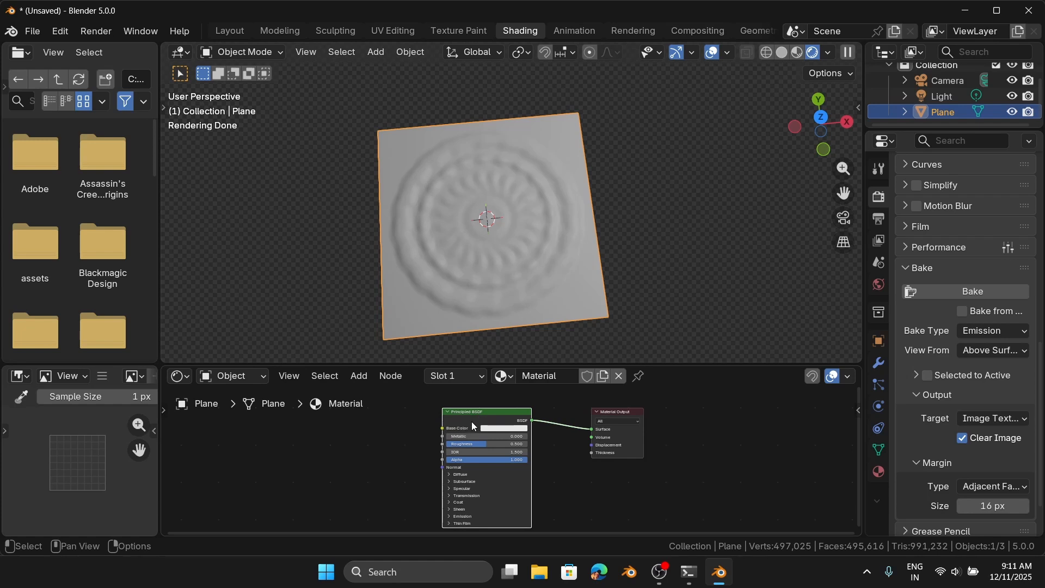
{"action": "key", "text": "Delete"}
{"action": "scroll", "coordinate": [527, 426], "scroll_direction": "up", "scroll_amount": 1}
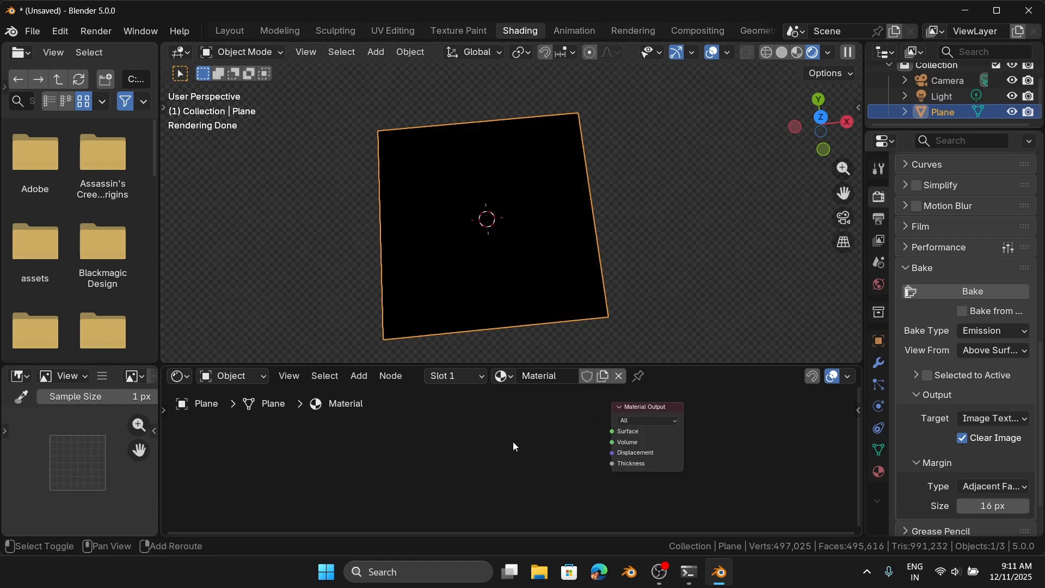
{"action": "key", "text": "shift+a"}
{"action": "left_click", "coordinate": [479, 355]}
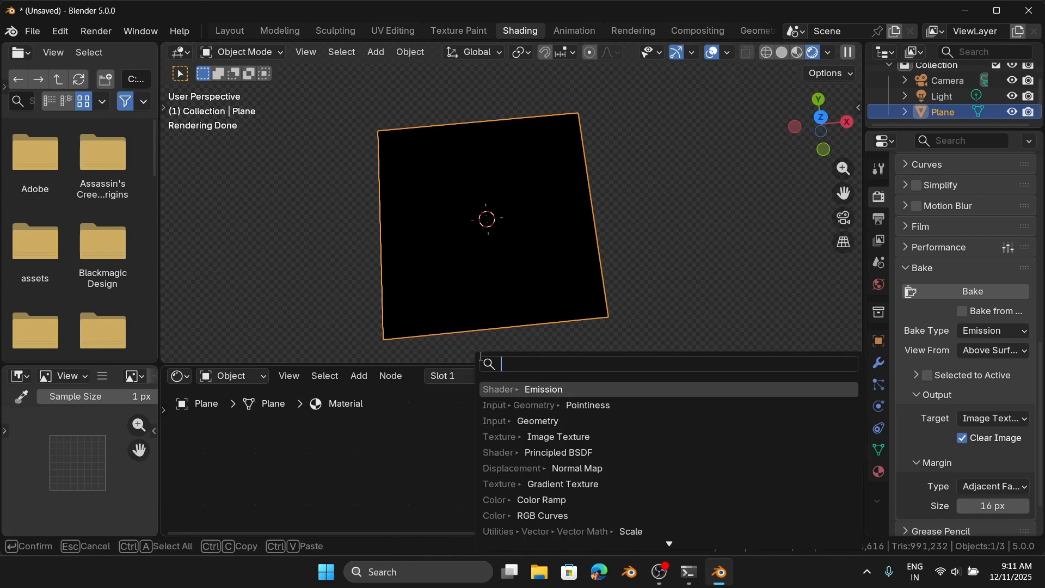
{"action": "left_click", "coordinate": [553, 389]}
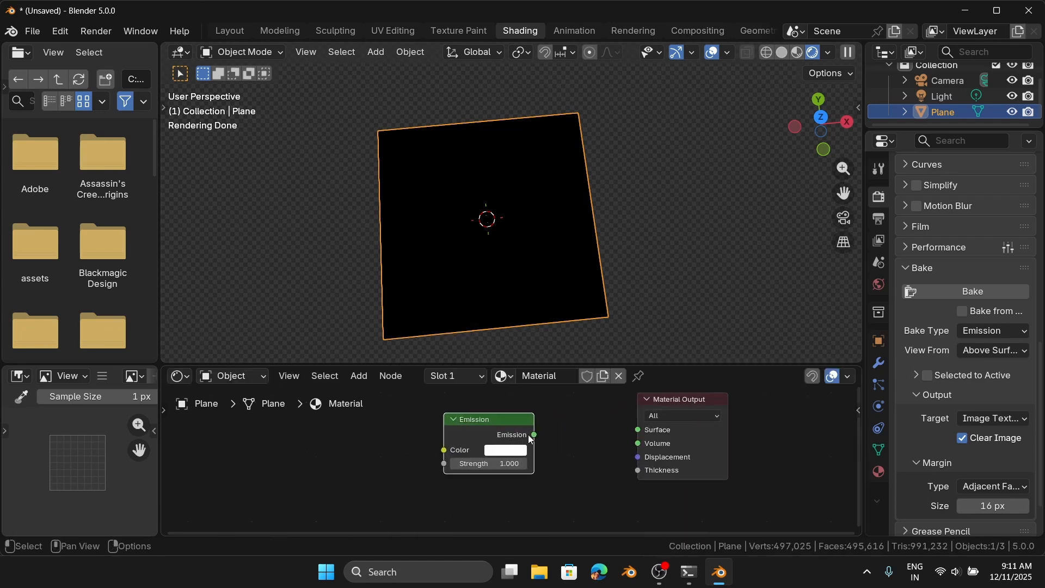
{"action": "left_click", "coordinate": [387, 434]}
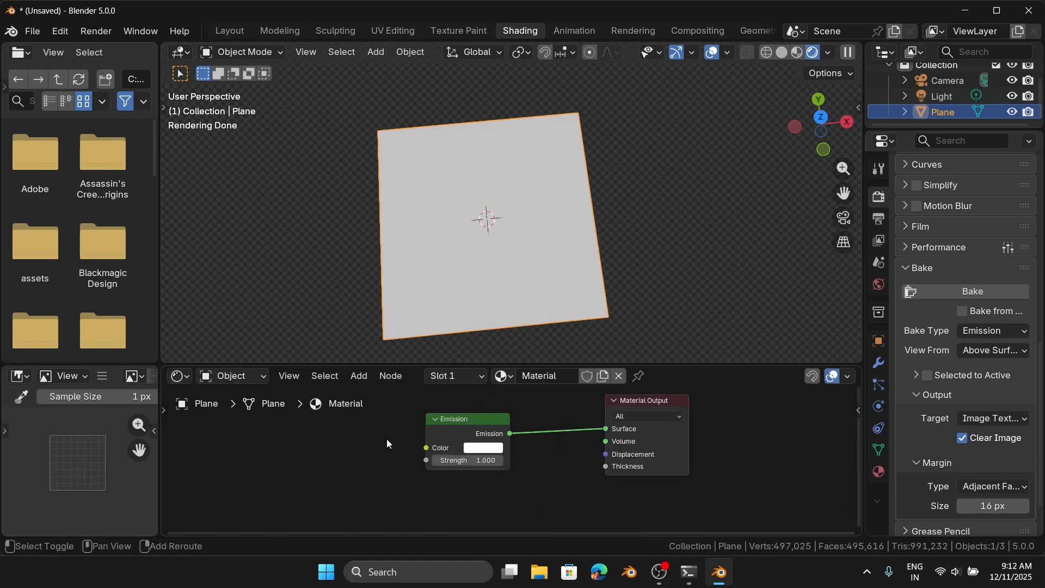
Step: Add a Geometry node before the Emission node
{"action": "key", "text": "shift+a"}
{"action": "left_click", "coordinate": [359, 354]}
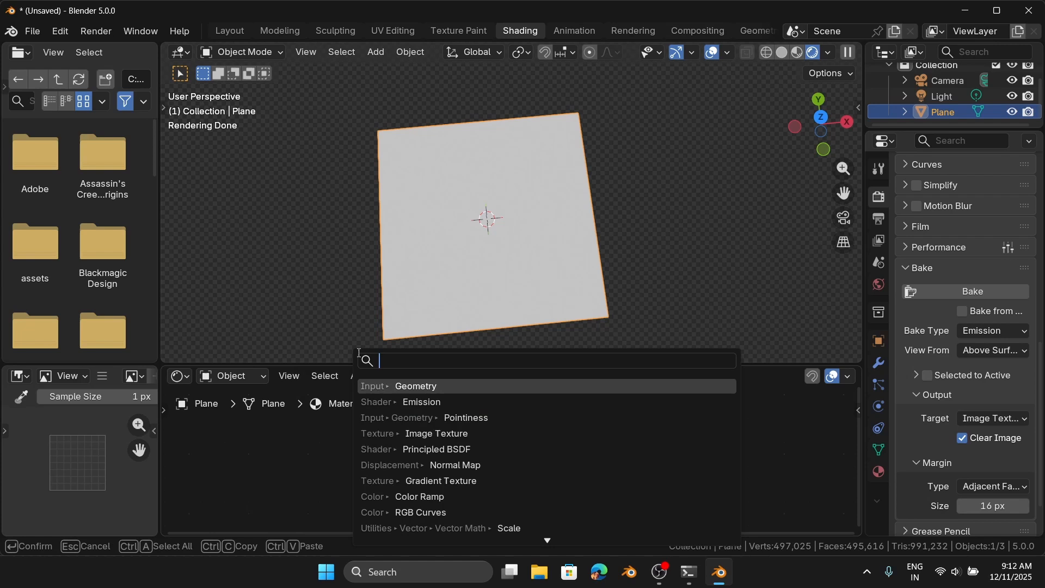
{"action": "left_click", "coordinate": [403, 390]}
{"action": "left_click", "coordinate": [282, 433]}
Step: Add a Color Ramp node to the material's node tree near the Geometry and Emission nodes
{"action": "key", "text": "shift+a"}
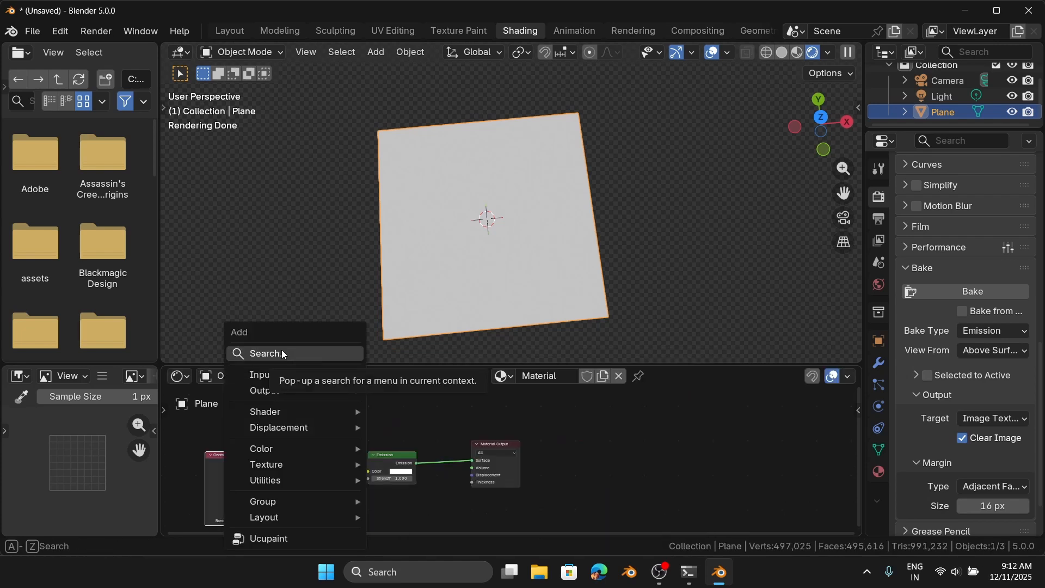
{"action": "left_click", "coordinate": [283, 354]}
{"action": "type", "text": "c"}
{"action": "left_click", "coordinate": [407, 382]}
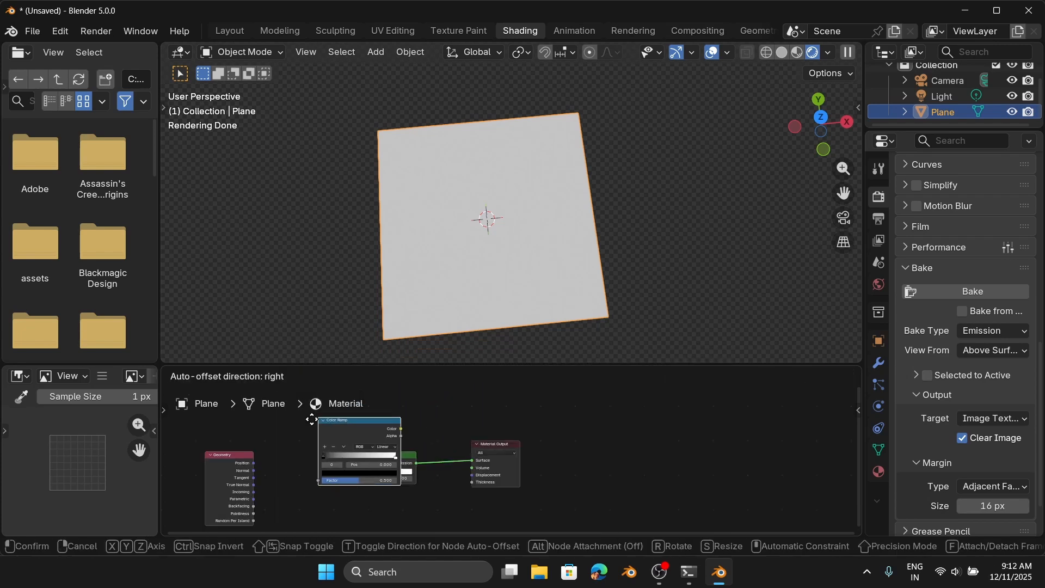
{"action": "left_click", "coordinate": [332, 414]}
Step: Link the Geometry node's Pointiness to the Color Ramp's Factor, and the ramp's Color to the Emission Color
{"action": "left_click_drag", "start_coordinate": [227, 506], "coordinate": [275, 477]}
{"action": "scroll", "coordinate": [330, 400], "scroll_direction": "up", "scroll_amount": 4}
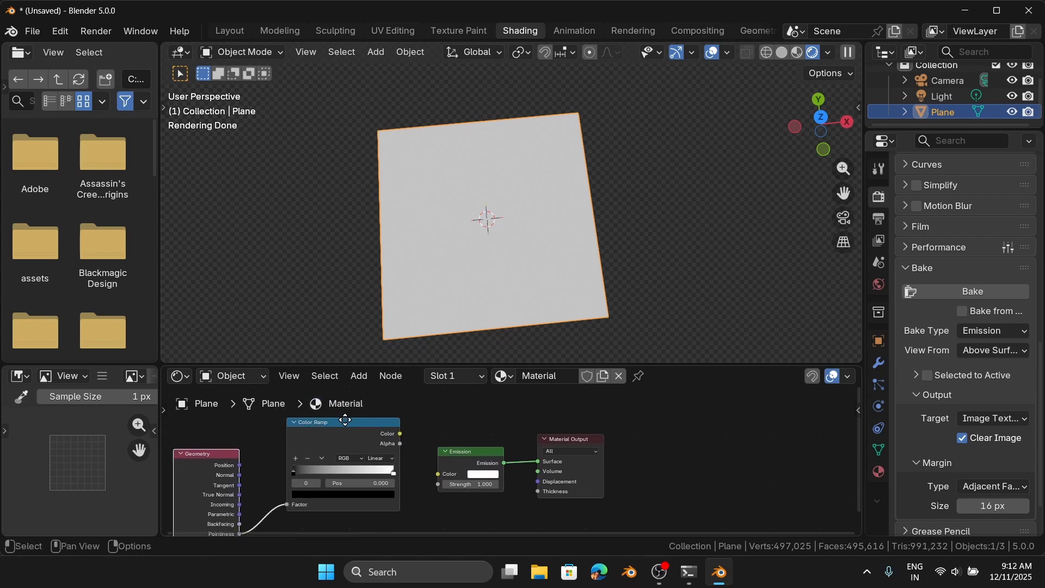
{"action": "middle_click_drag", "start_coordinate": [380, 420], "coordinate": [382, 420]}
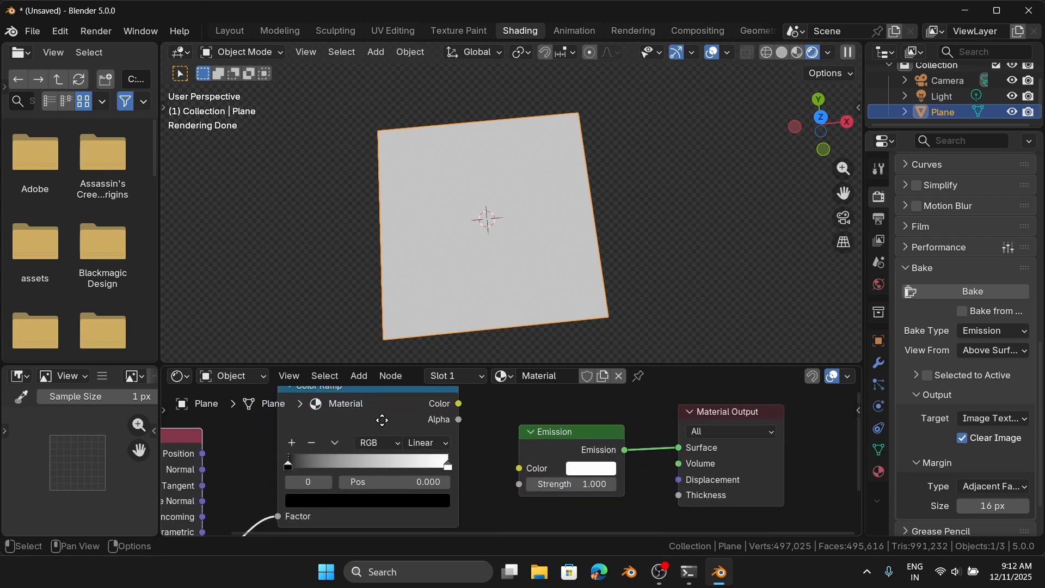
{"action": "left_click_drag", "start_coordinate": [469, 371], "coordinate": [515, 418]}
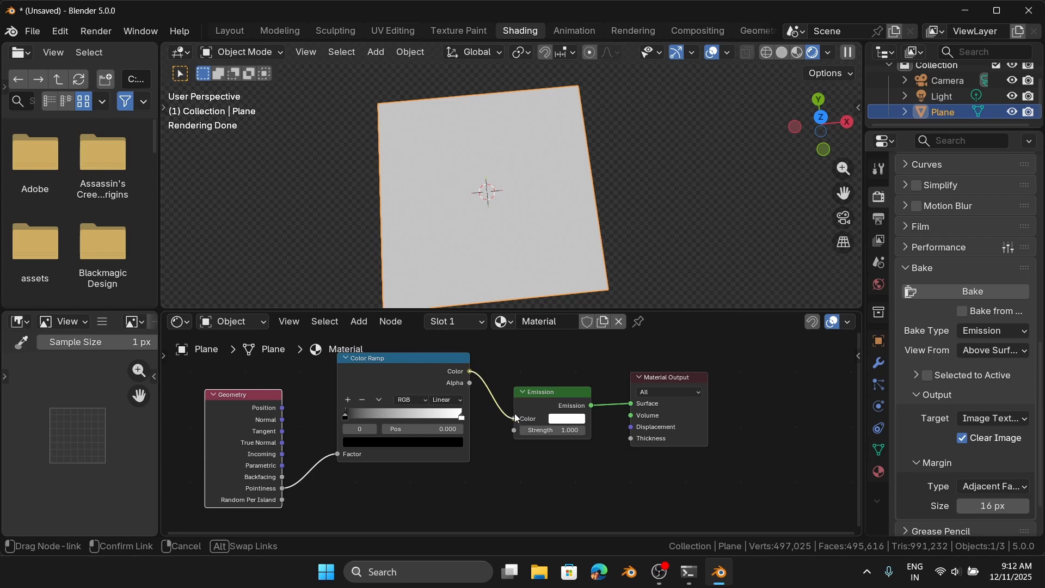
{"action": "left_click_drag", "start_coordinate": [547, 377], "coordinate": [528, 389]}
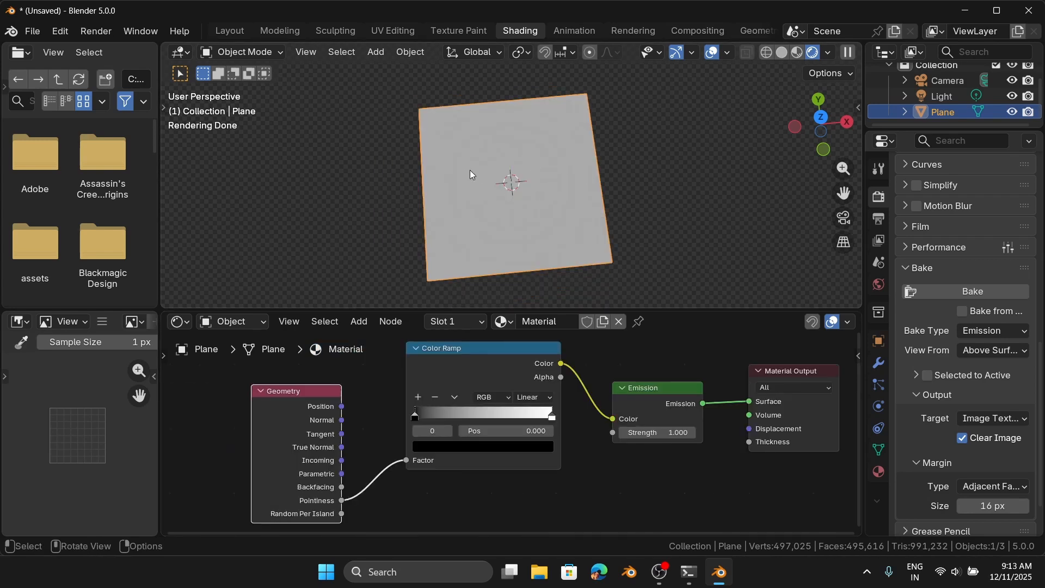
Step: Check that the viewport uses Rendered shading and that the render engine is Cycles
{"action": "left_click", "coordinate": [795, 57]}
{"action": "left_click", "coordinate": [831, 57]}
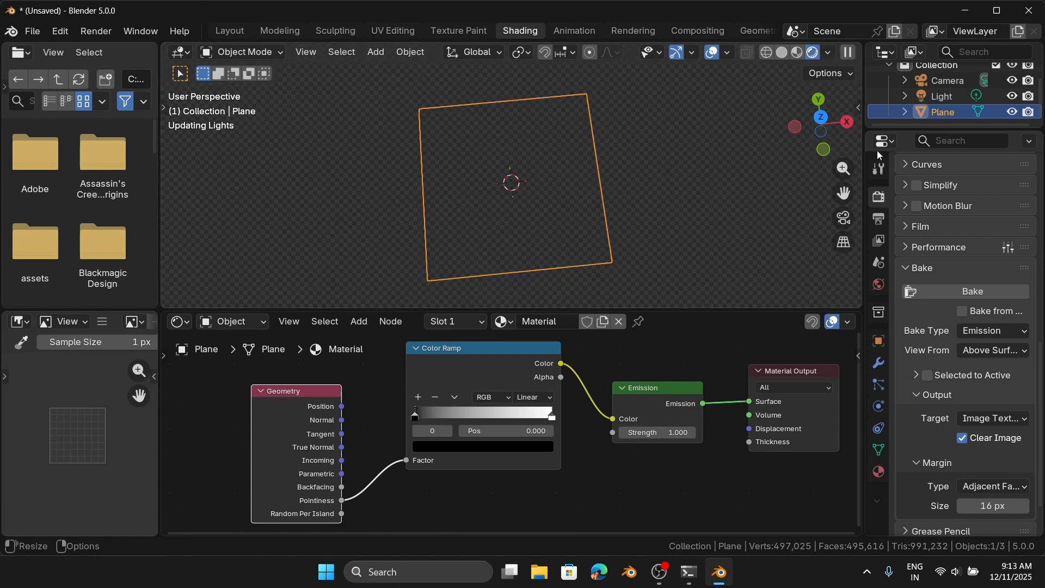
{"action": "scroll", "coordinate": [920, 178], "scroll_direction": "up", "scroll_amount": 12}
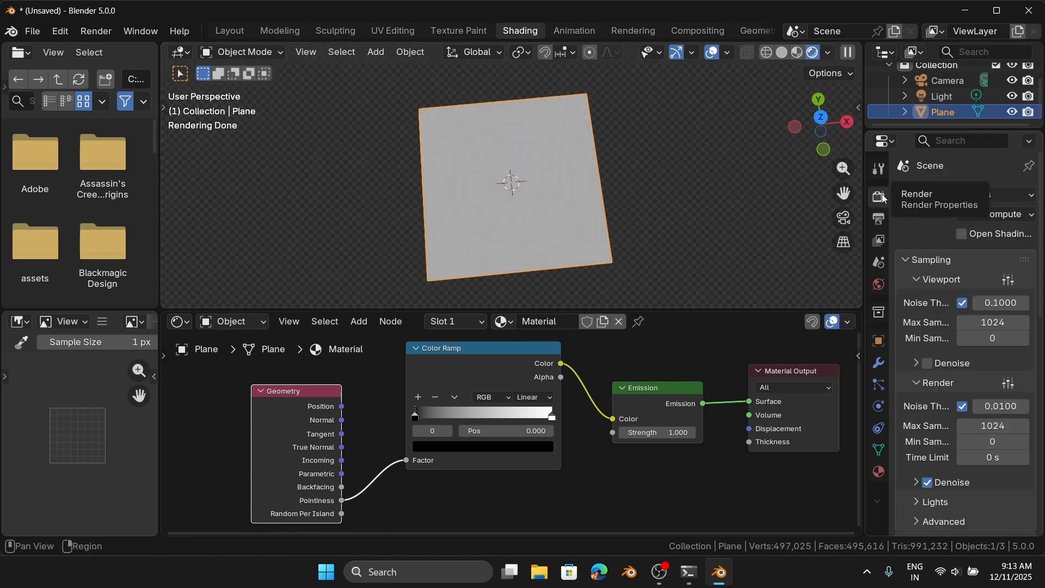
{"action": "left_click", "coordinate": [981, 199]}
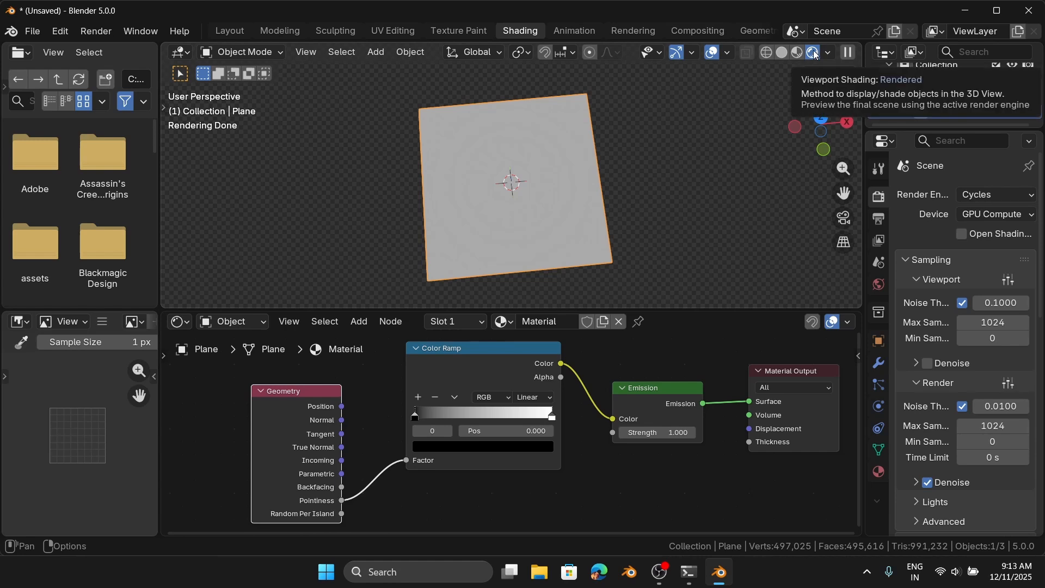
Step: Move the Color Ramp's white stop to about 0.628 and its black stop to about 0.471
{"action": "scroll", "coordinate": [572, 389], "scroll_direction": "up", "scroll_amount": 1}
{"action": "scroll", "coordinate": [572, 390], "scroll_direction": "up", "scroll_amount": 1}
{"action": "left_click_drag", "start_coordinate": [557, 429], "coordinate": [488, 426]}
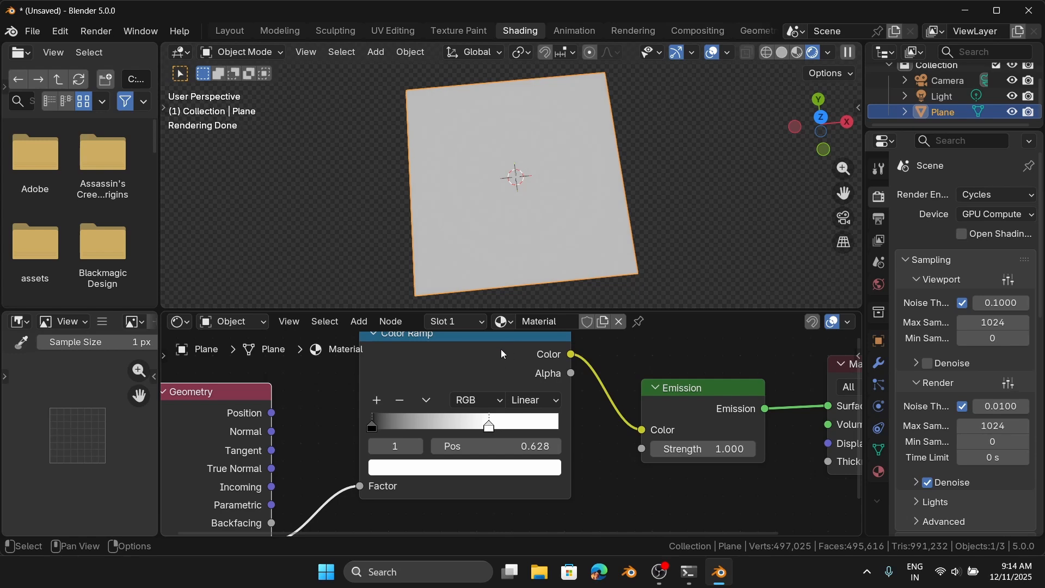
{"action": "scroll", "coordinate": [472, 361], "scroll_direction": "up", "scroll_amount": 2}
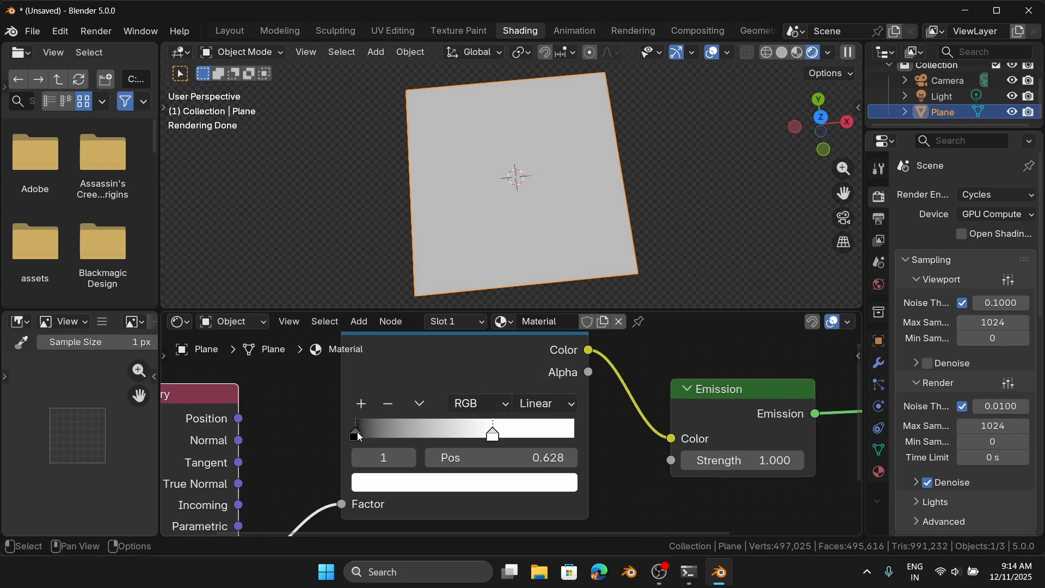
{"action": "left_click_drag", "start_coordinate": [357, 434], "coordinate": [464, 436]}
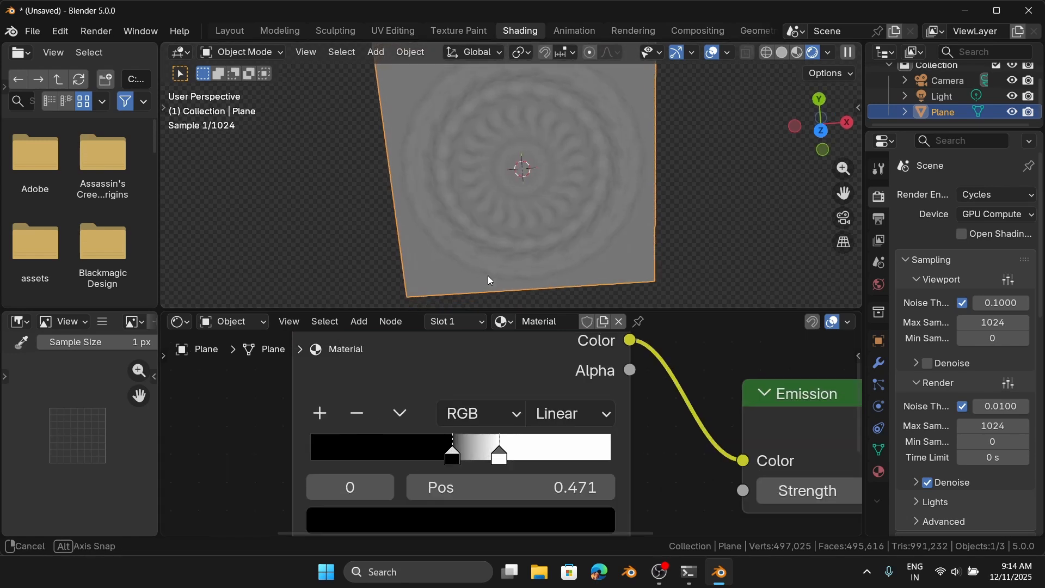
Step: Fine-tune the Color Ramp's black stop to position 0.483 for stronger contrast in the relief
{"action": "middle_click_drag", "start_coordinate": [487, 275], "coordinate": [482, 209]}
{"action": "scroll", "coordinate": [466, 441], "scroll_direction": "up", "scroll_amount": 2}
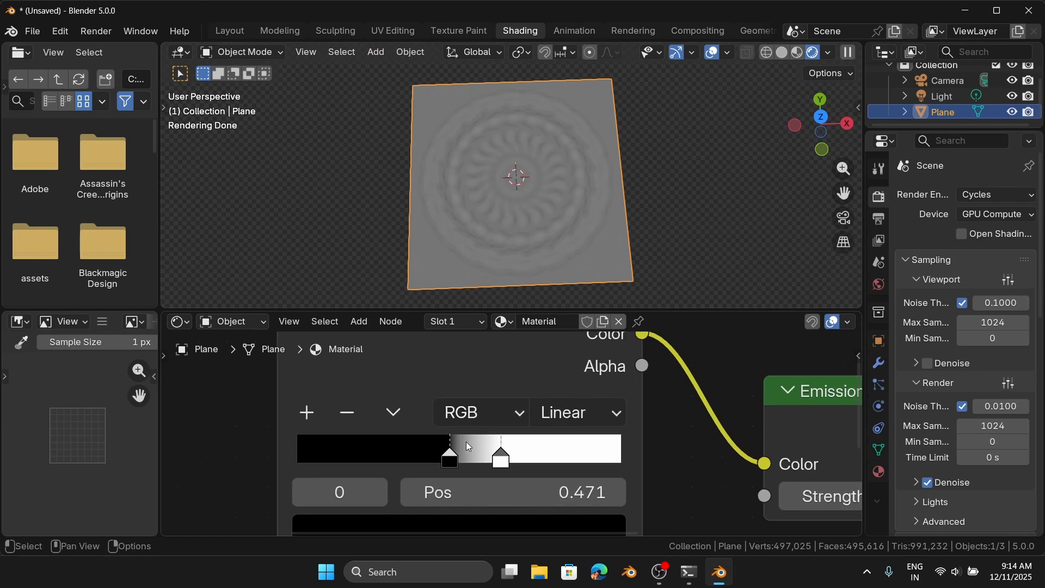
{"action": "left_click_drag", "start_coordinate": [451, 458], "coordinate": [455, 458]}
{"action": "scroll", "coordinate": [536, 369], "scroll_direction": "down", "scroll_amount": 1}
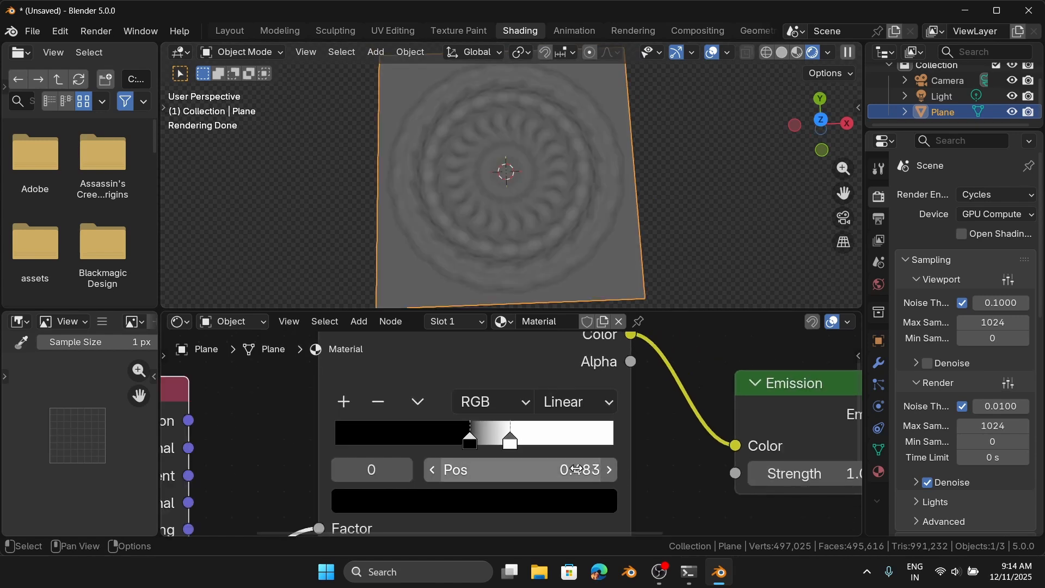
{"action": "left_click", "coordinate": [471, 440]}
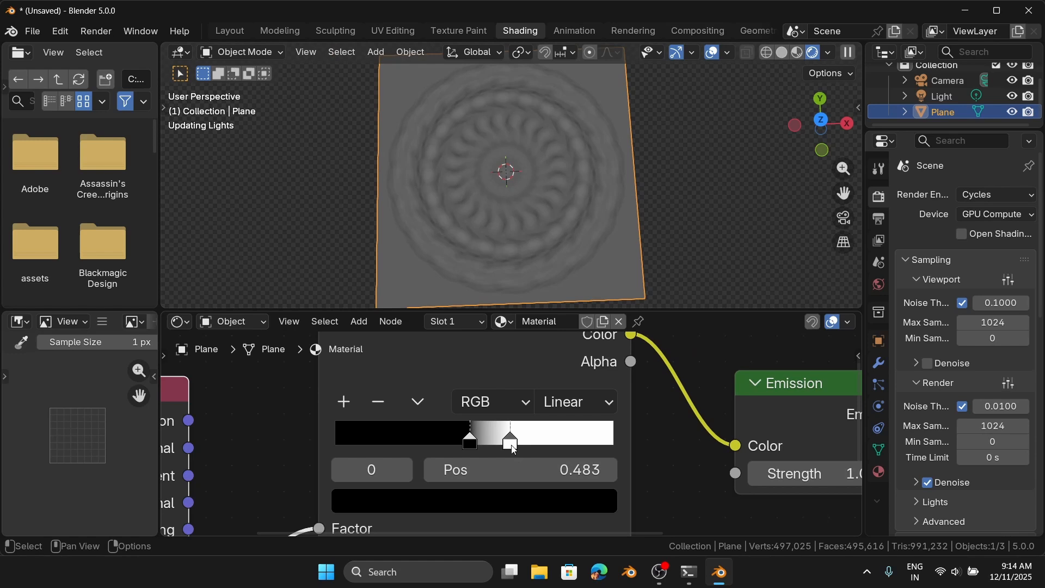
{"action": "left_click", "coordinate": [511, 443]}
{"action": "left_click", "coordinate": [471, 442]}
Step: Add an unconnected Image Texture node beside the Geometry node
{"action": "scroll", "coordinate": [471, 443], "scroll_direction": "down", "scroll_amount": 5}
{"action": "key", "text": "shift+a"}
{"action": "left_click", "coordinate": [465, 358]}
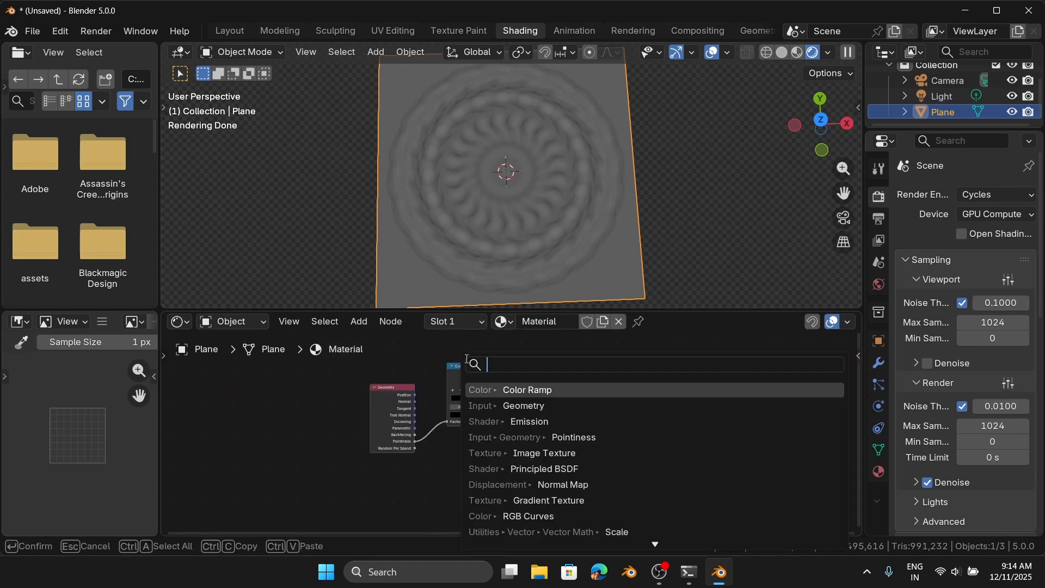
{"action": "type", "text": "i"}
{"action": "left_click", "coordinate": [517, 391]}
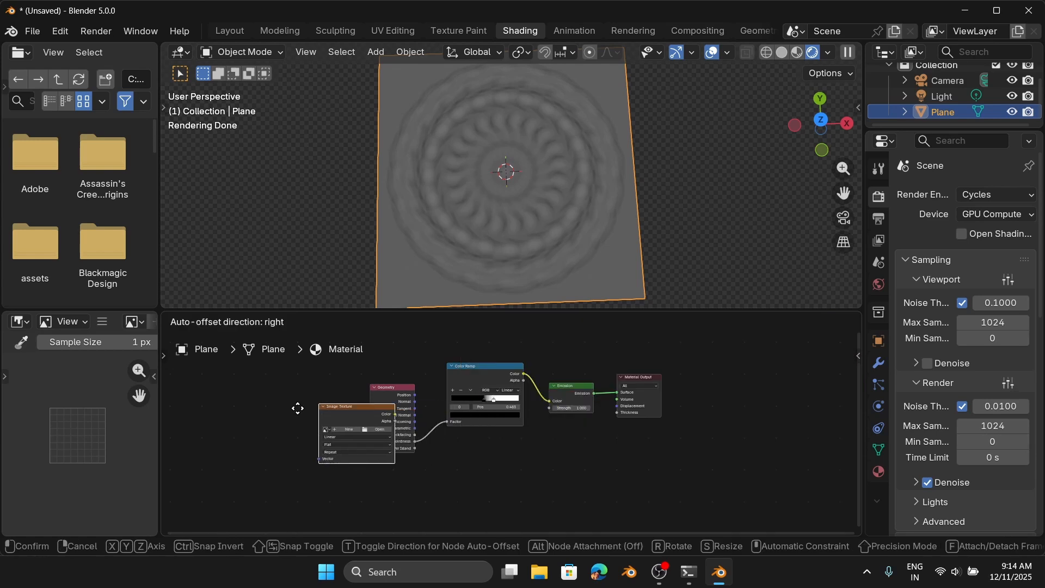
{"action": "left_click", "coordinate": [294, 428]}
{"action": "scroll", "coordinate": [295, 429], "scroll_direction": "up", "scroll_amount": 4}
{"action": "middle_click_drag", "start_coordinate": [329, 439], "coordinate": [363, 398]}
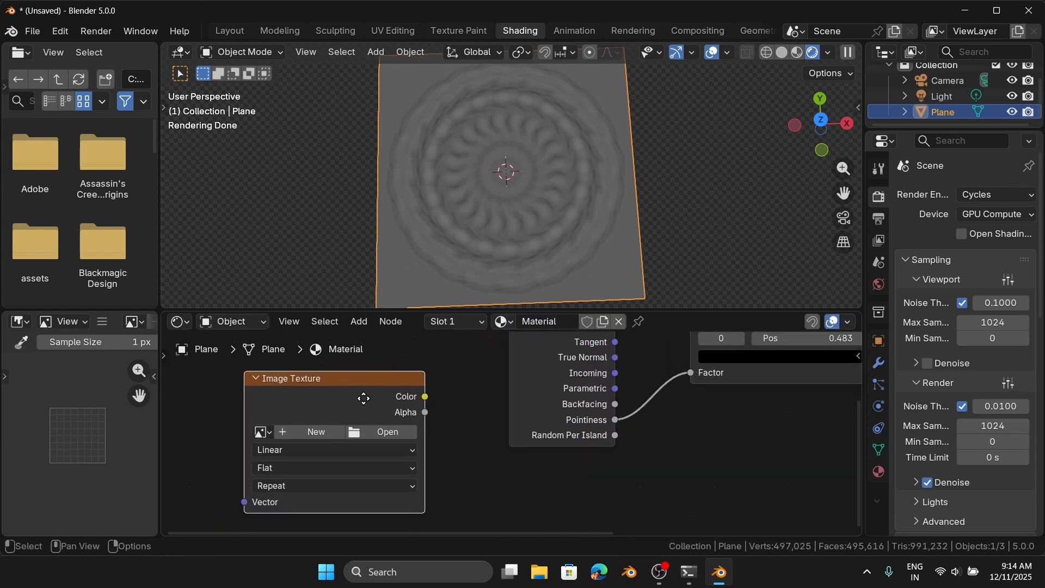
Step: Create a new 1024 x 1024 px blank image named "cavity" in the Image Texture node
{"action": "left_click", "coordinate": [302, 428]}
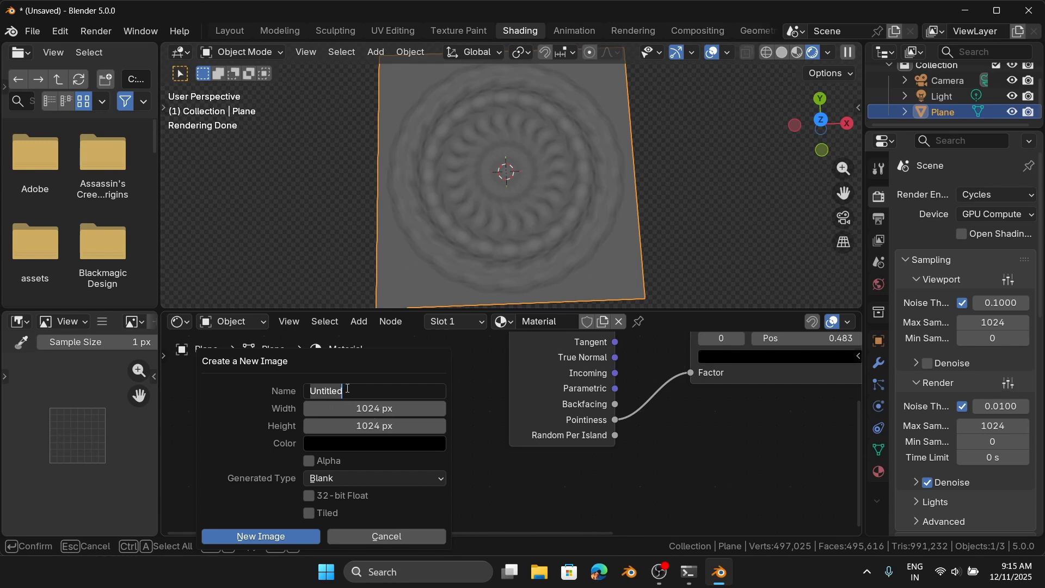
{"action": "type", "text": "ca"}
{"action": "type", "text": "viyt"}
{"action": "key", "text": "Return"}
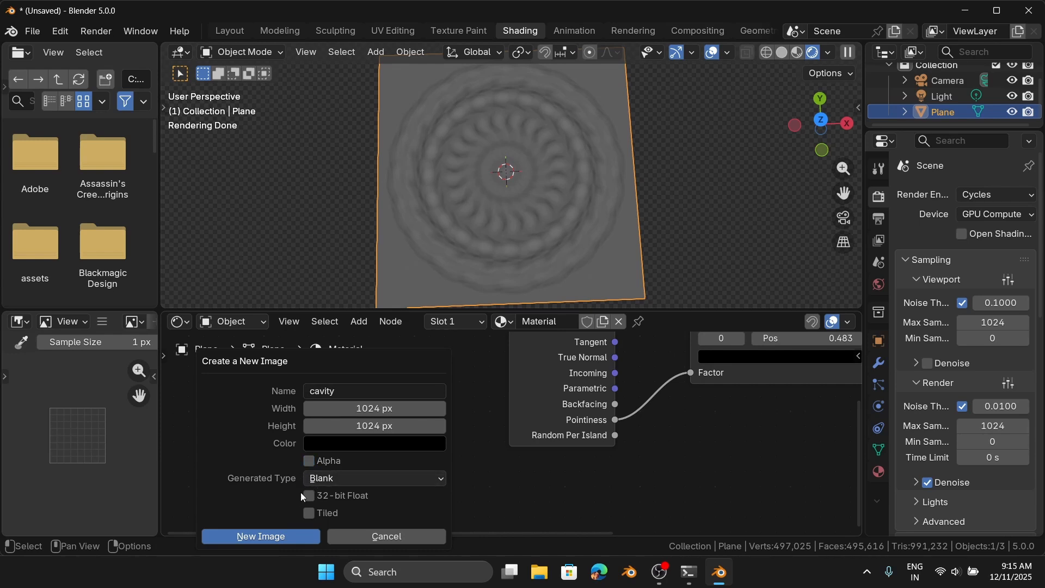
{"action": "left_click", "coordinate": [367, 409]}
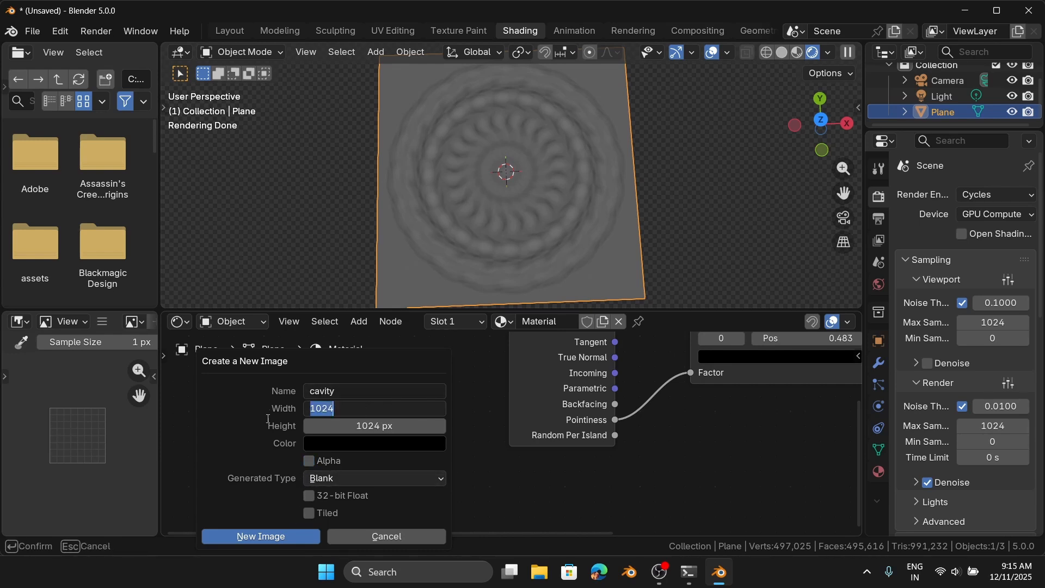
{"action": "key", "text": "Return"}
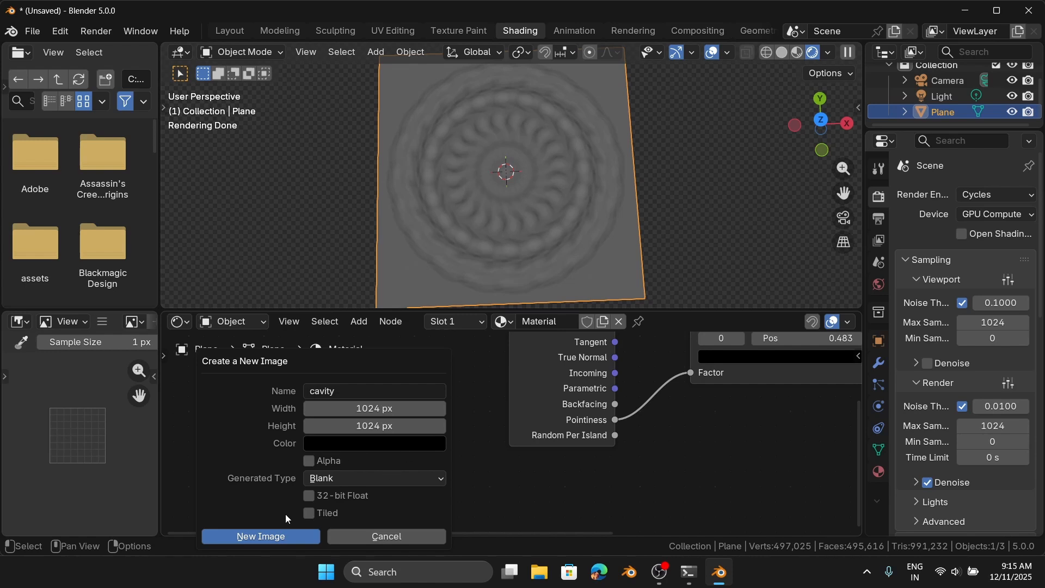
{"action": "left_click", "coordinate": [267, 537]}
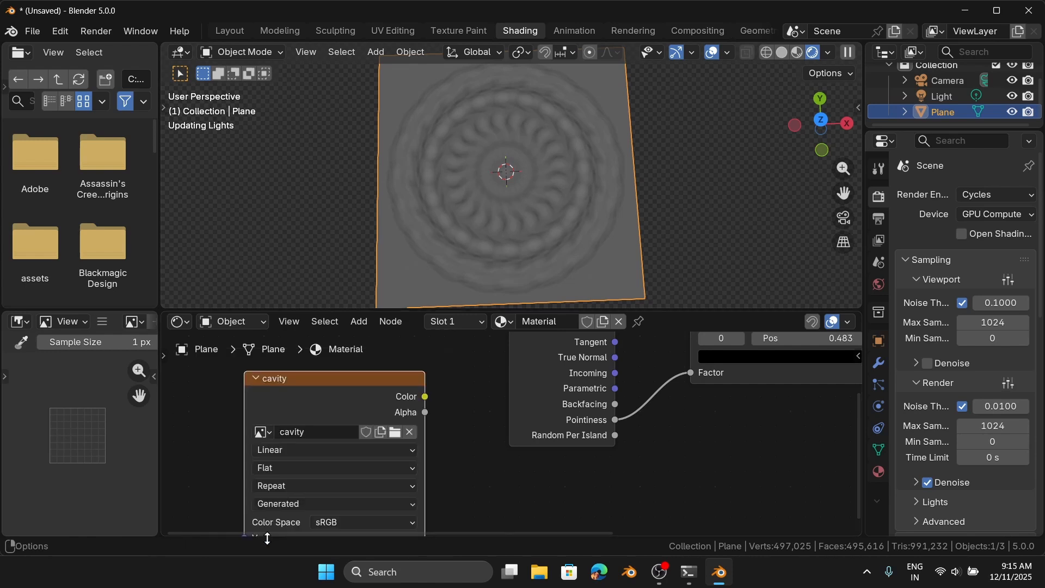
Step: Reselect the Plane as the active object
{"action": "scroll", "coordinate": [364, 419], "scroll_direction": "down", "scroll_amount": 1}
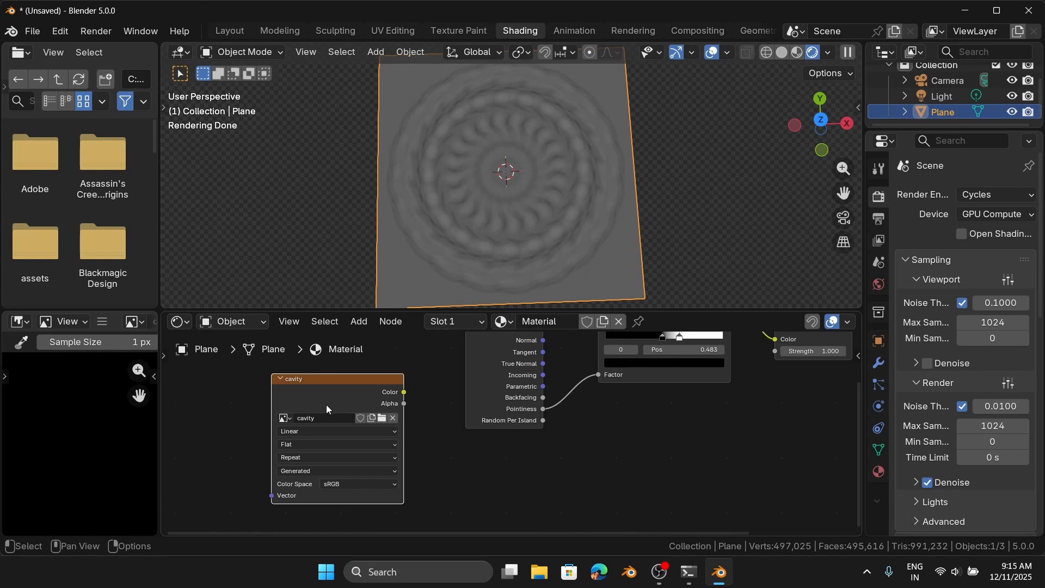
{"action": "scroll", "coordinate": [531, 435], "scroll_direction": "down", "scroll_amount": 3}
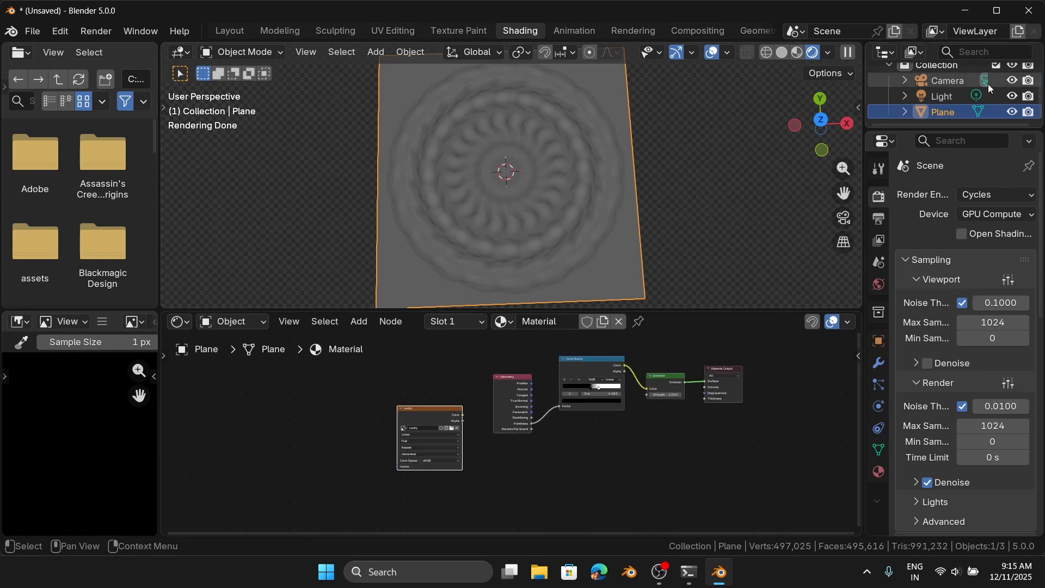
{"action": "left_click", "coordinate": [942, 94]}
{"action": "left_click", "coordinate": [935, 111]}
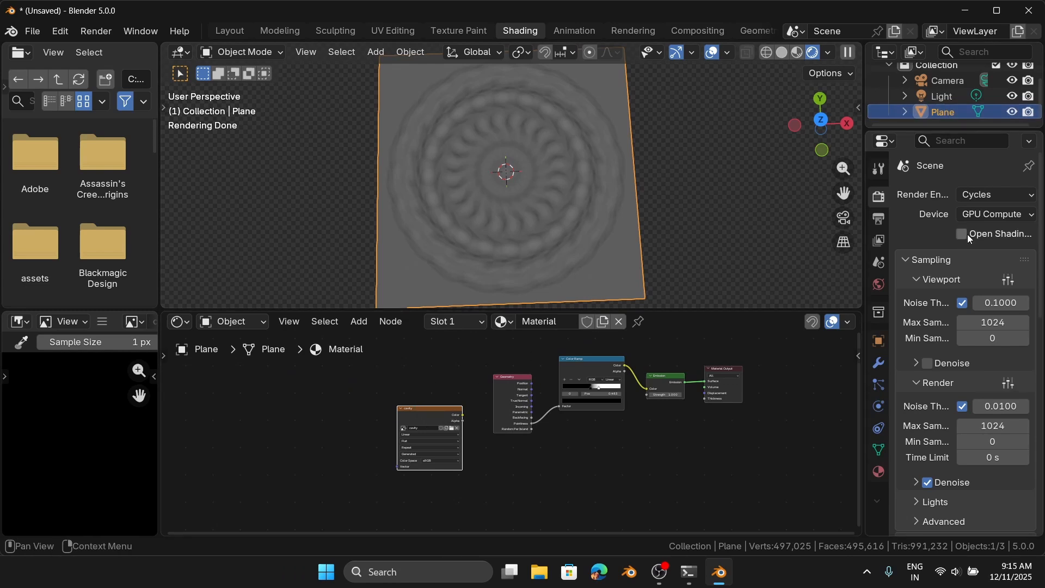
Step: Set the Cycles bake type to Emission in the render bake settings
{"action": "scroll", "coordinate": [939, 221], "scroll_direction": "down", "scroll_amount": 5}
{"action": "scroll", "coordinate": [939, 221], "scroll_direction": "down", "scroll_amount": 4}
{"action": "scroll", "coordinate": [939, 220], "scroll_direction": "up", "scroll_amount": 9}
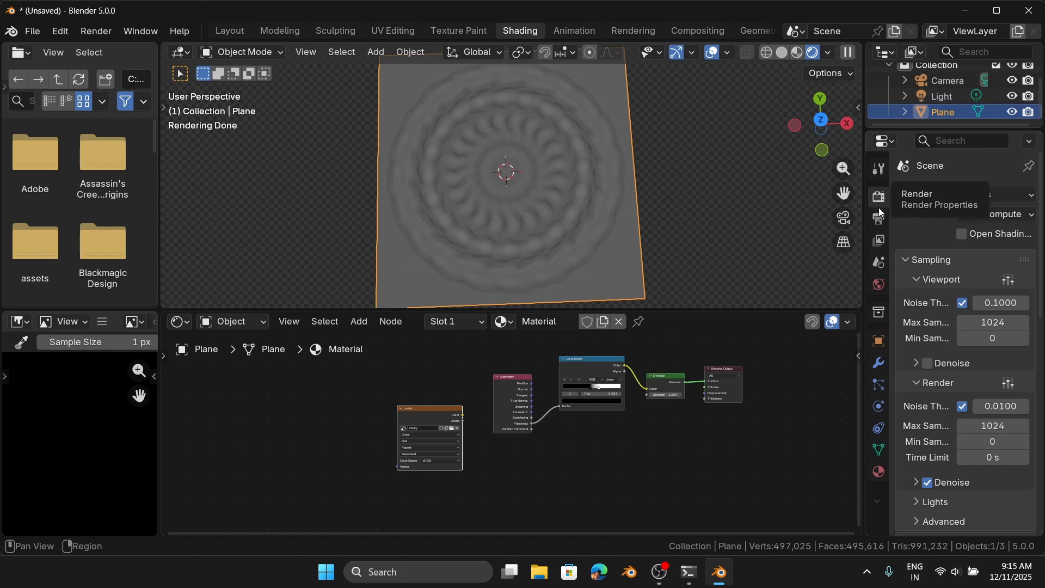
{"action": "scroll", "coordinate": [951, 285], "scroll_direction": "down", "scroll_amount": 6}
{"action": "scroll", "coordinate": [951, 285], "scroll_direction": "down", "scroll_amount": 8}
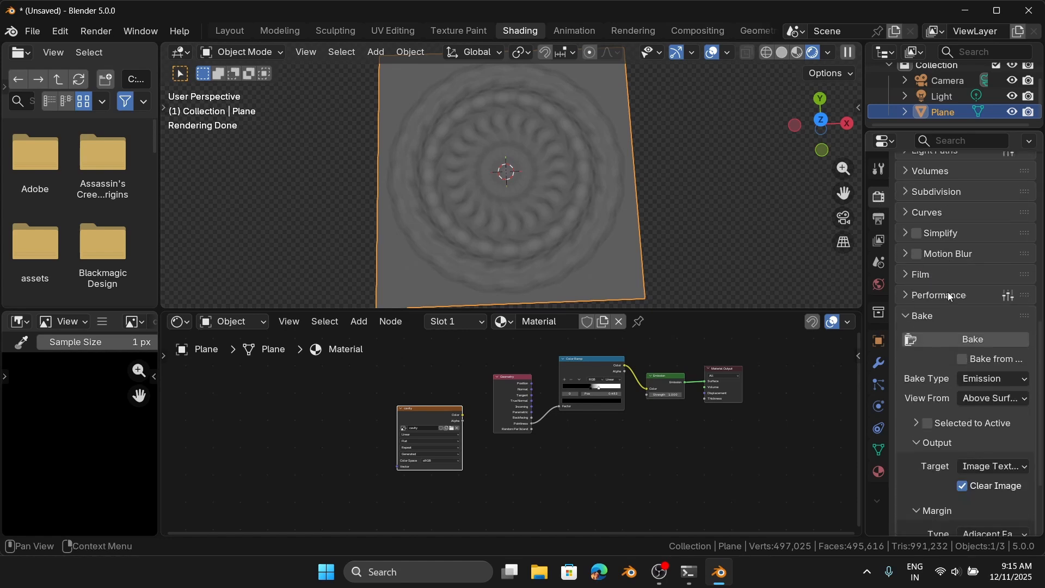
{"action": "left_click", "coordinate": [983, 379]}
{"action": "scroll", "coordinate": [725, 357], "scroll_direction": "up", "scroll_amount": 4}
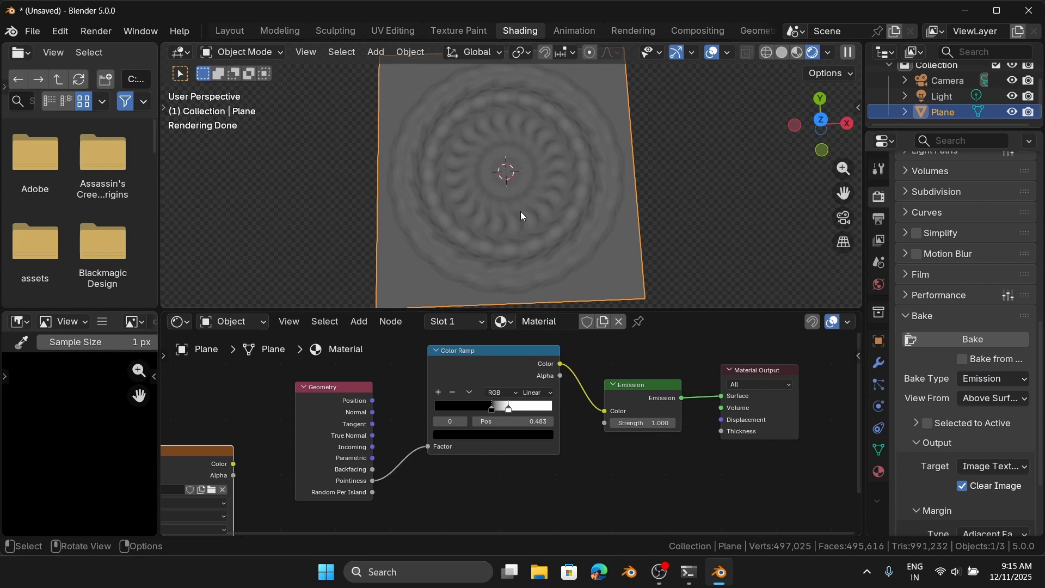
{"action": "left_click", "coordinate": [980, 378]}
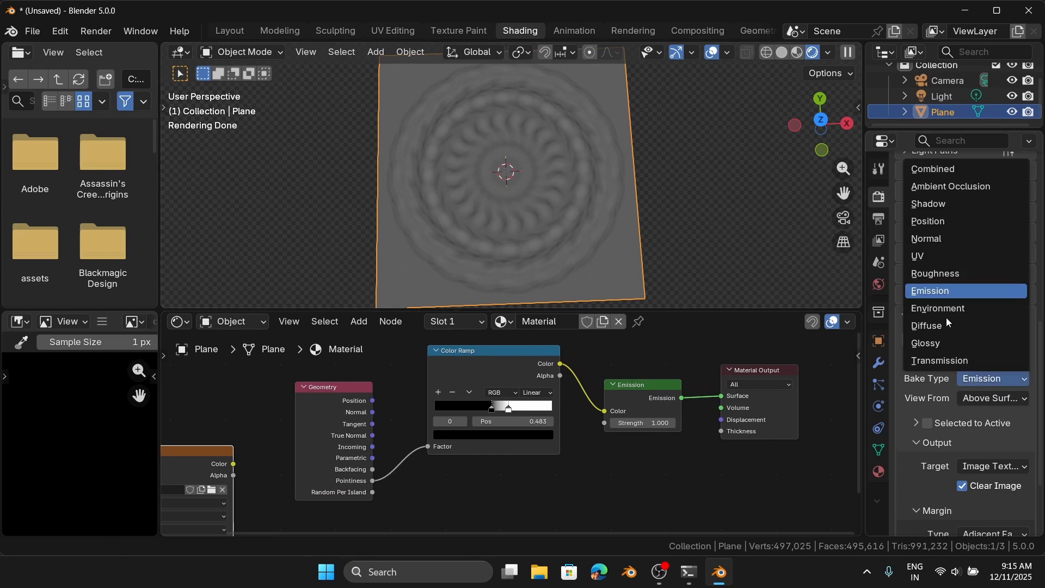
{"action": "left_click", "coordinate": [930, 293]}
Step: Bake the sculpted plane's emission into the cavity image and inspect the baked map
{"action": "scroll", "coordinate": [963, 370], "scroll_direction": "down", "scroll_amount": 5}
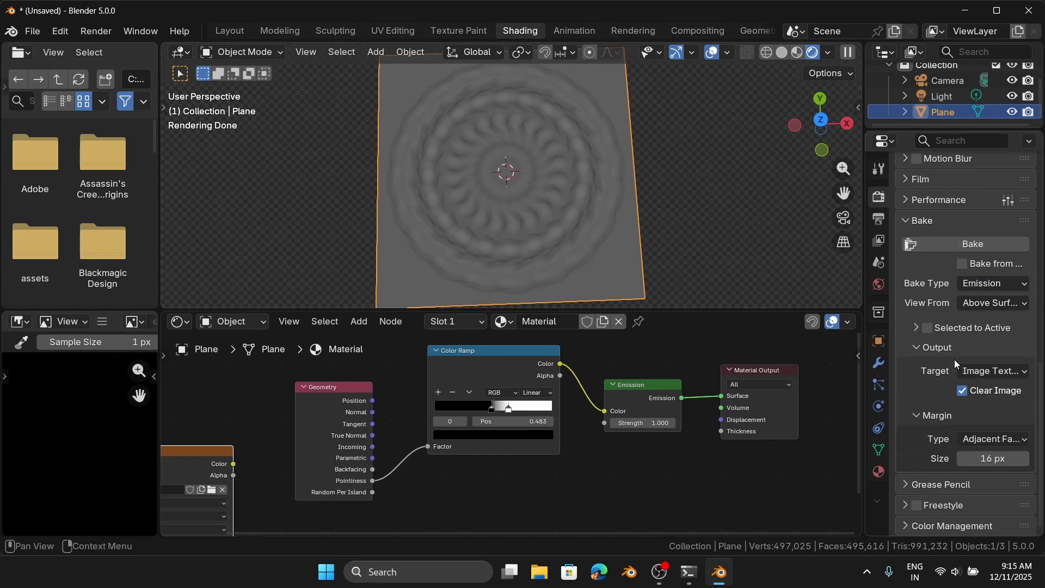
{"action": "scroll", "coordinate": [769, 344], "scroll_direction": "down", "scroll_amount": 2}
{"action": "left_click", "coordinate": [954, 246]}
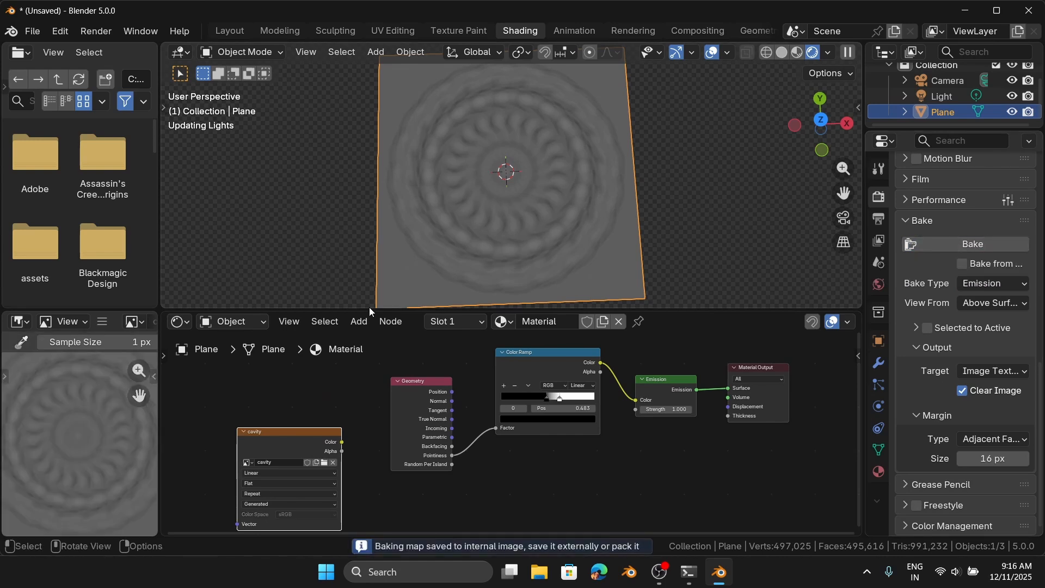
{"action": "scroll", "coordinate": [79, 433], "scroll_direction": "down", "scroll_amount": 3}
{"action": "scroll", "coordinate": [80, 426], "scroll_direction": "up", "scroll_amount": 2}
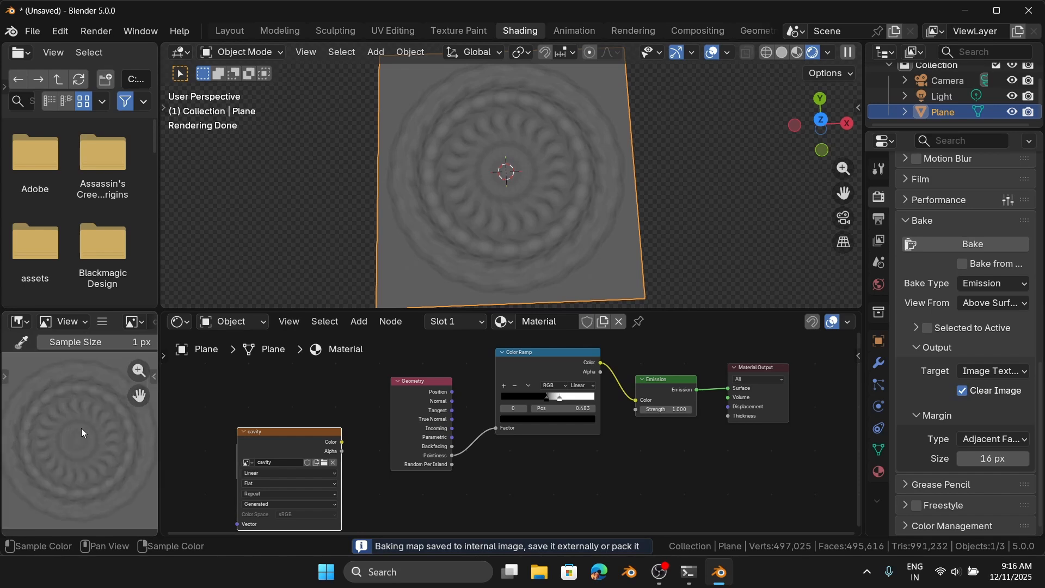
{"action": "scroll", "coordinate": [81, 427], "scroll_direction": "down", "scroll_amount": 1}
Step: Add a new mesh plane and hide the original sculpted Plane in the viewport
{"action": "scroll", "coordinate": [549, 249], "scroll_direction": "down", "scroll_amount": 3}
{"action": "key", "text": "shift+a"}
{"action": "mouse_move", "coordinate": [608, 196]}
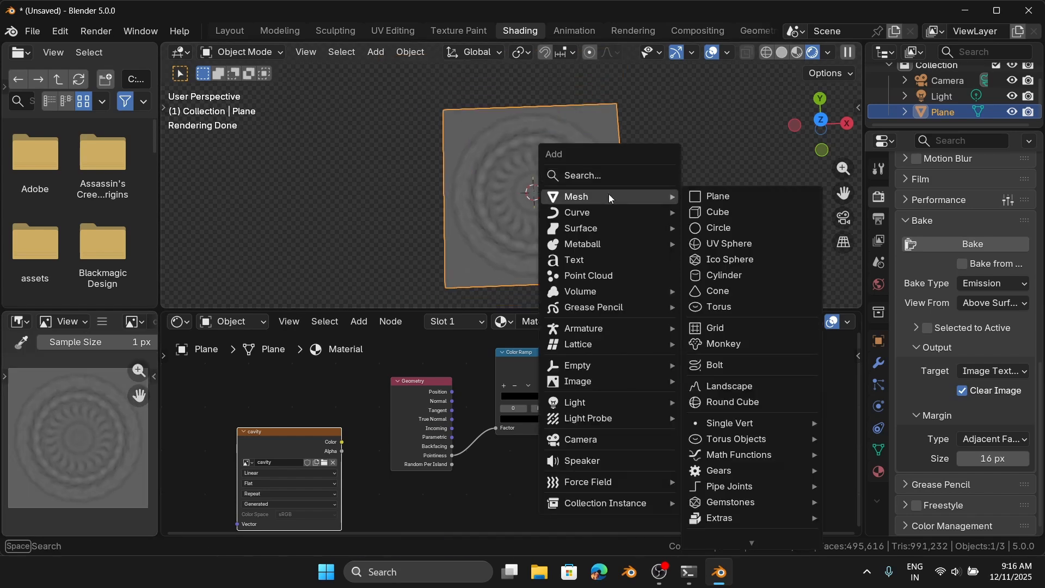
{"action": "left_click", "coordinate": [732, 195]}
{"action": "scroll", "coordinate": [674, 168], "scroll_direction": "down", "scroll_amount": 1}
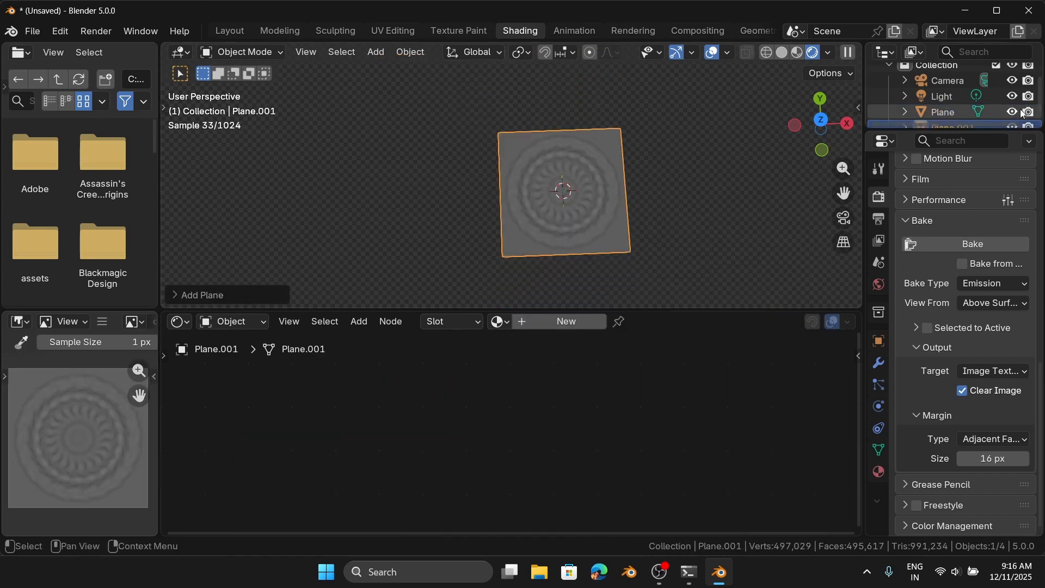
{"action": "left_click", "coordinate": [1014, 113]}
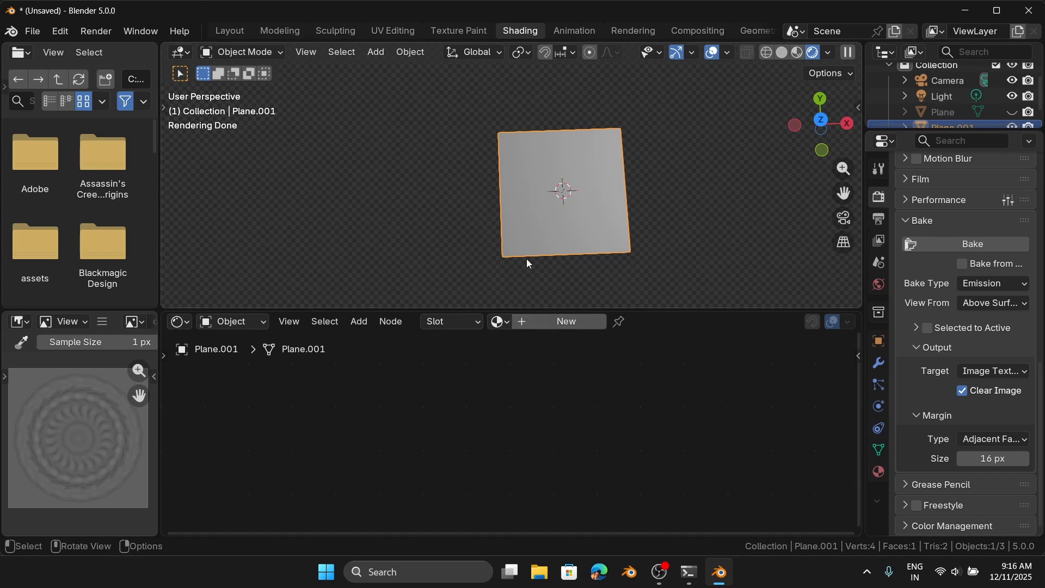
Step: Assign the existing material named Material to the new plane
{"action": "scroll", "coordinate": [578, 182], "scroll_direction": "up", "scroll_amount": 2}
{"action": "key", "text": "Tab"}
{"action": "key", "text": "Tab"}
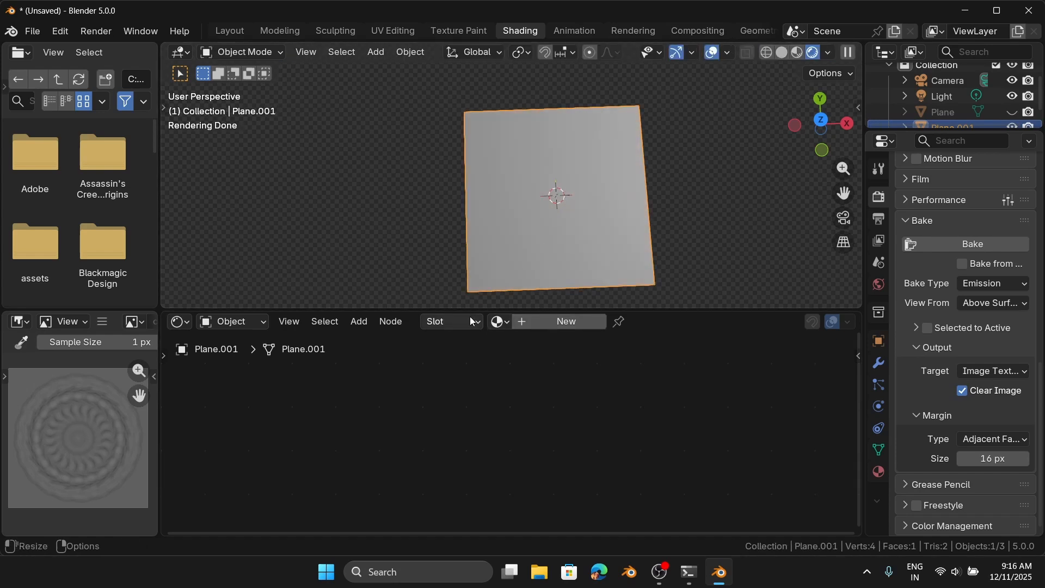
{"action": "left_click", "coordinate": [500, 325]}
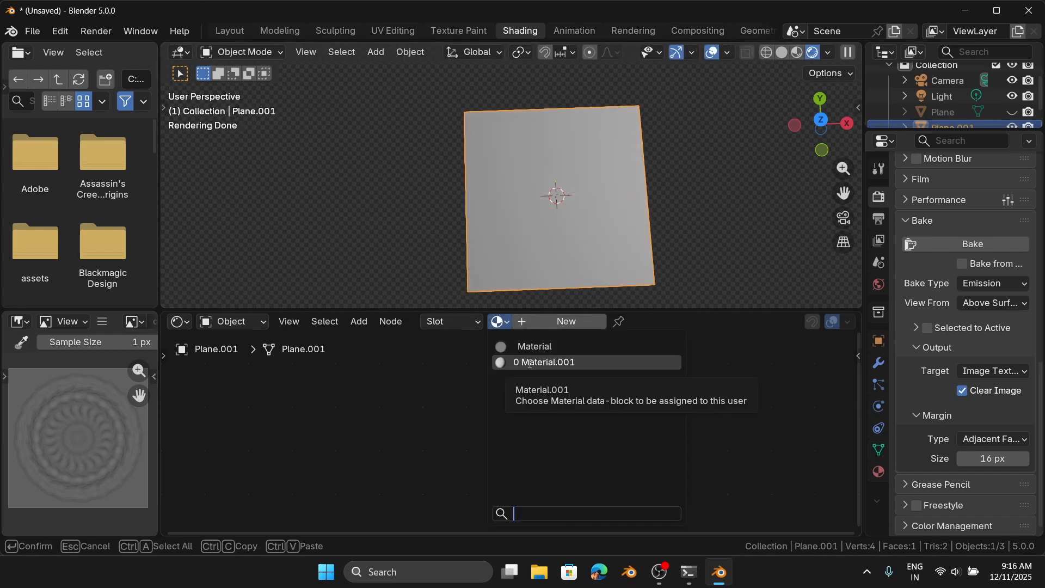
{"action": "left_click", "coordinate": [522, 347]}
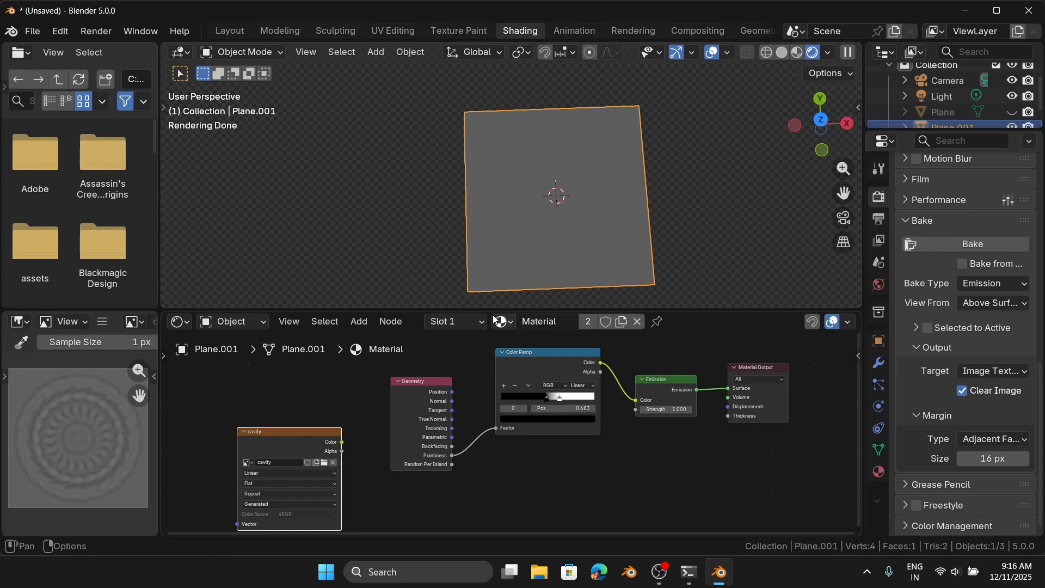
Step: Try the cavity texture's Color output as the Emission color on the new plane, and undo the connection
{"action": "scroll", "coordinate": [538, 190], "scroll_direction": "up", "scroll_amount": 2}
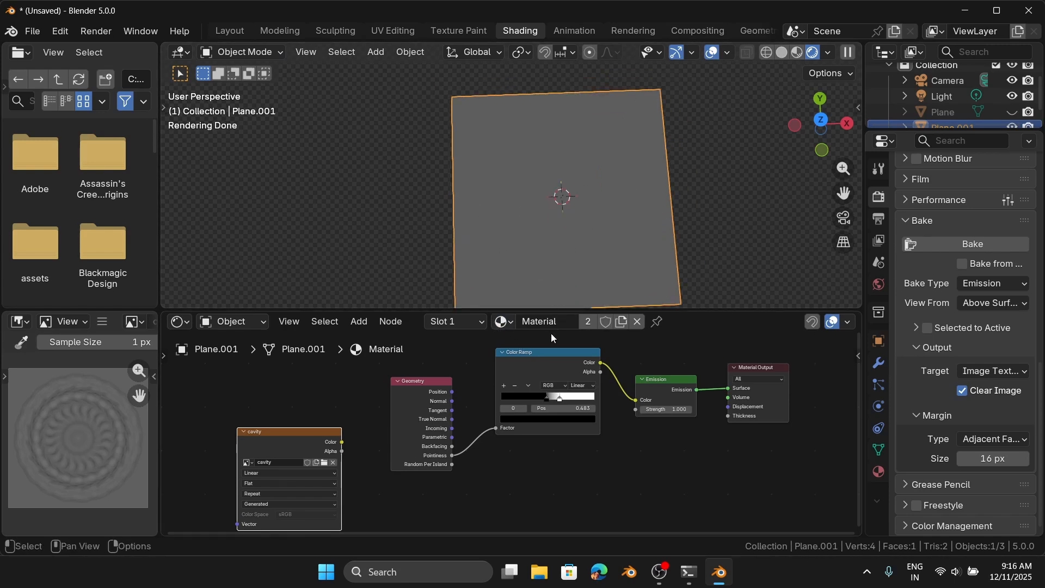
{"action": "scroll", "coordinate": [529, 351], "scroll_direction": "up", "scroll_amount": 1}
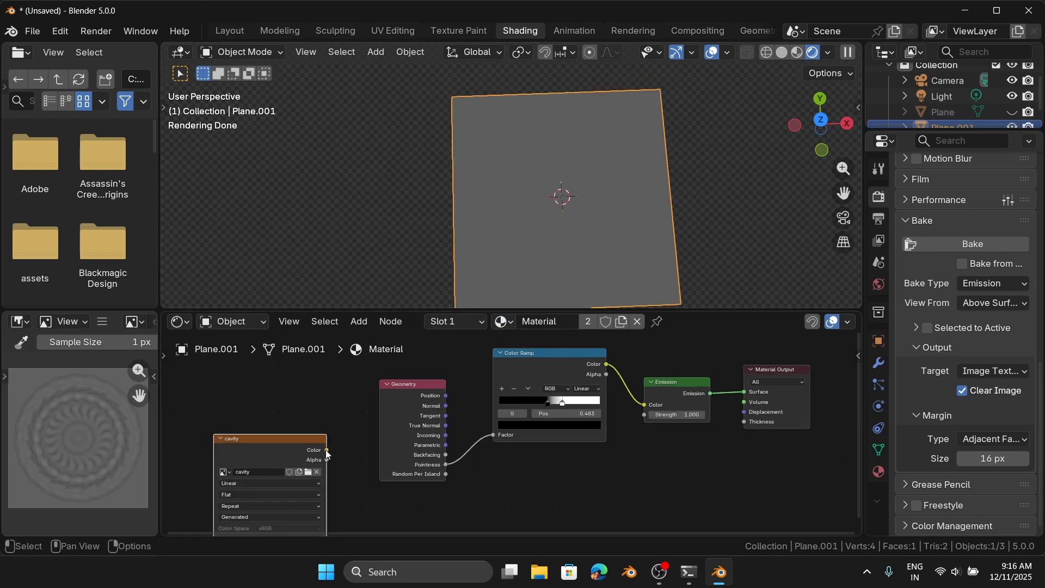
{"action": "left_click_drag", "start_coordinate": [326, 450], "coordinate": [637, 402]}
{"action": "middle_click_drag", "start_coordinate": [603, 294], "coordinate": [575, 210]}
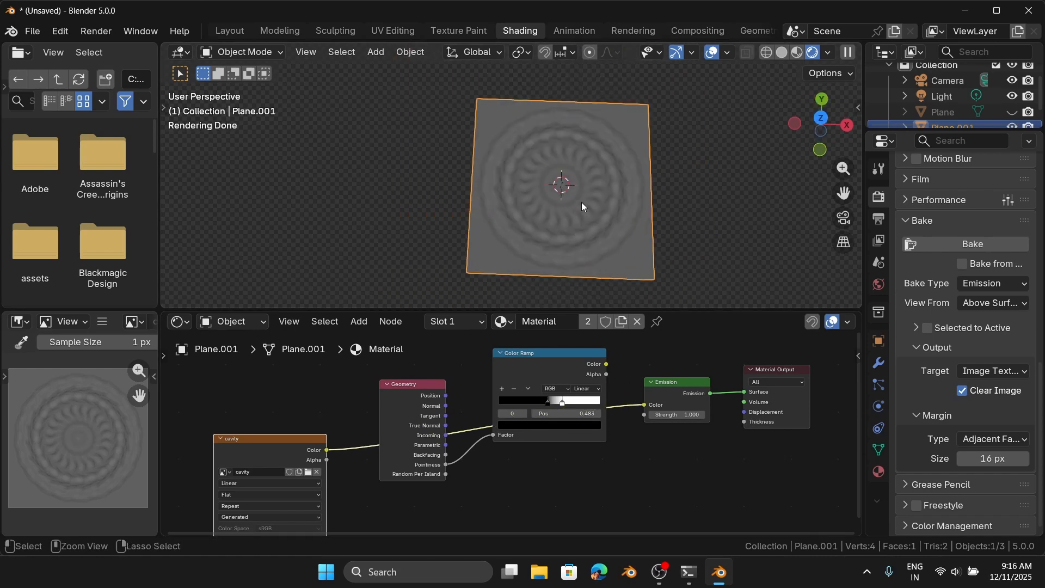
{"action": "key", "text": "ctrl+z"}
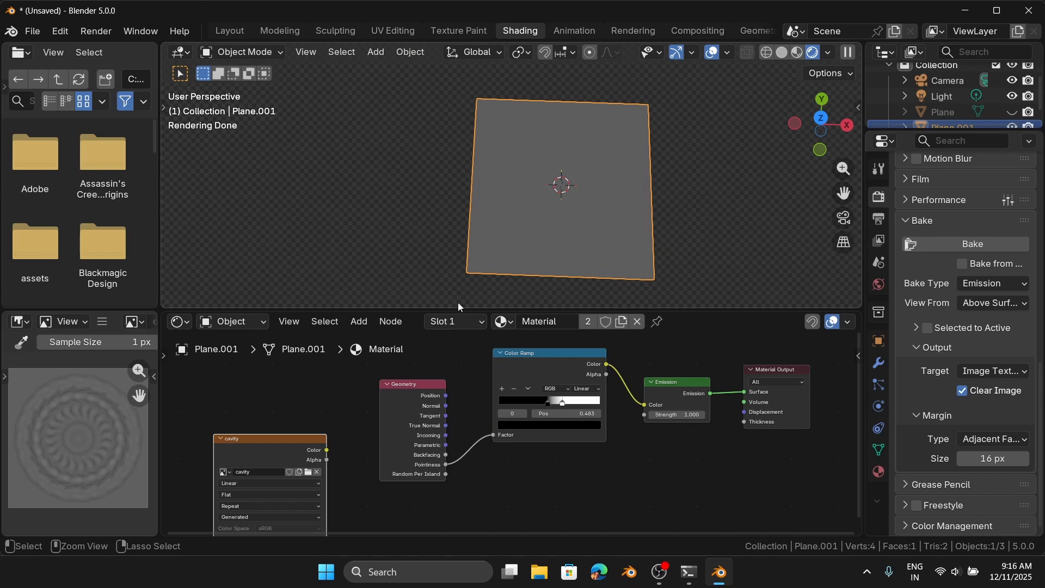
{"action": "scroll", "coordinate": [305, 423], "scroll_direction": "up", "scroll_amount": 1}
{"action": "scroll", "coordinate": [287, 419], "scroll_direction": "down", "scroll_amount": 1}
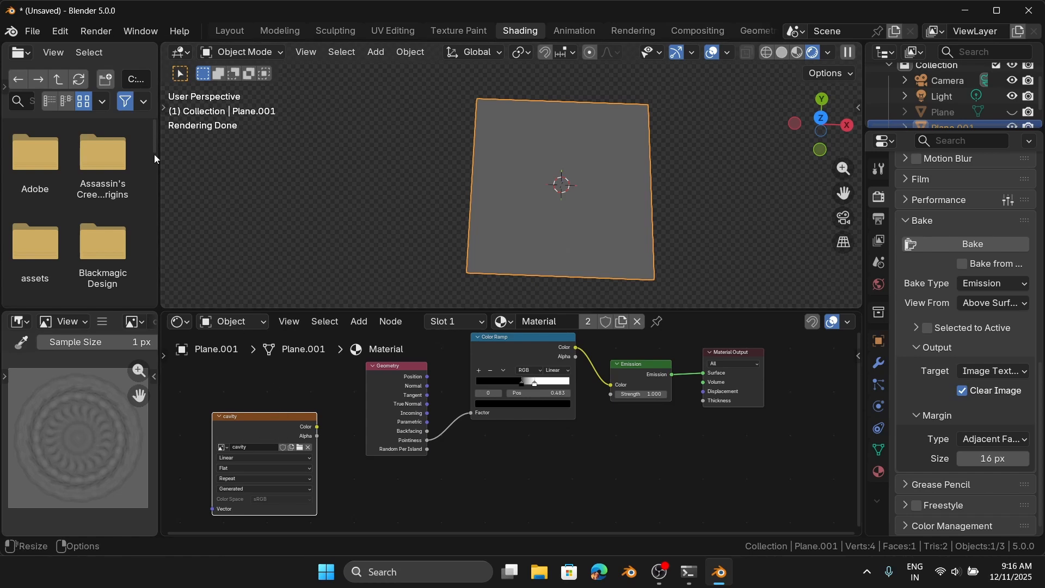
Step: Switch to the Texture Paint workspace to display the baked cavity image at a larger size
{"action": "left_click", "coordinate": [103, 321]}
{"action": "mouse_move", "coordinate": [151, 354]}
{"action": "left_click", "coordinate": [460, 31]}
{"action": "scroll", "coordinate": [235, 179], "scroll_direction": "down", "scroll_amount": 2}
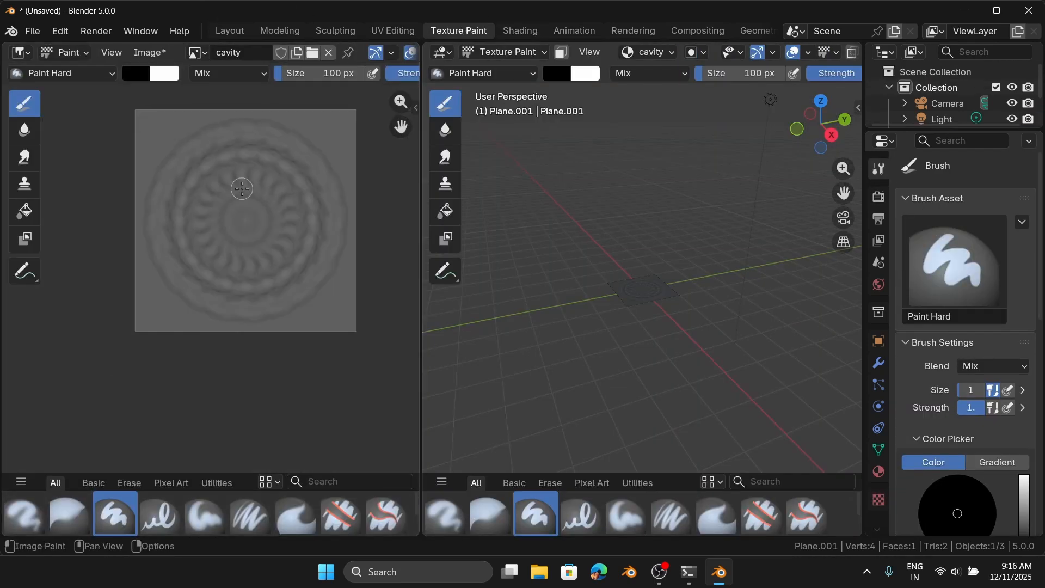
Step: Set up saving the cavity image as cavity.png with BW color and Non-Color color space, and cancel the save
{"action": "left_click", "coordinate": [148, 52]}
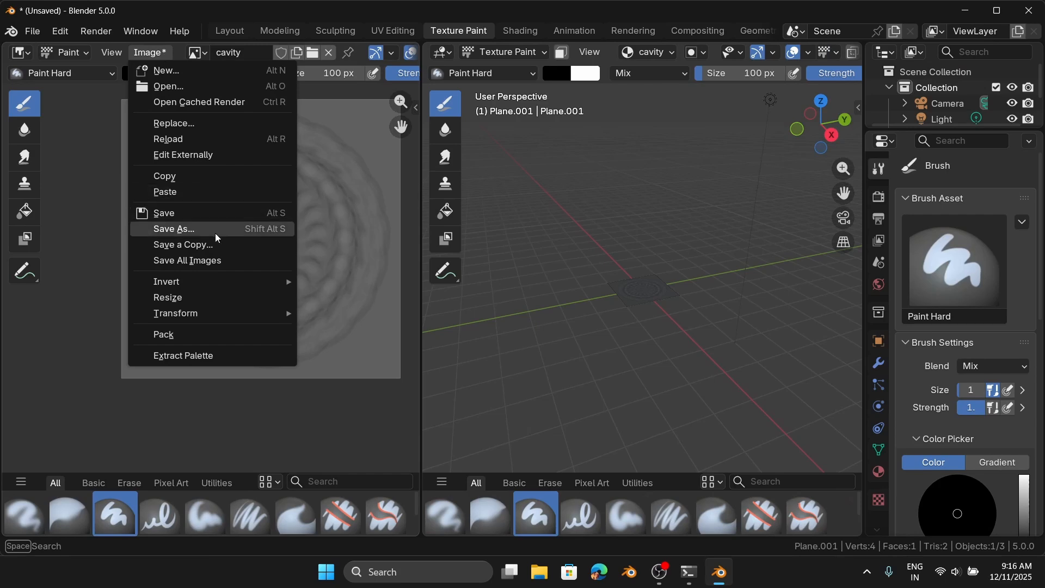
{"action": "left_click", "coordinate": [174, 229]}
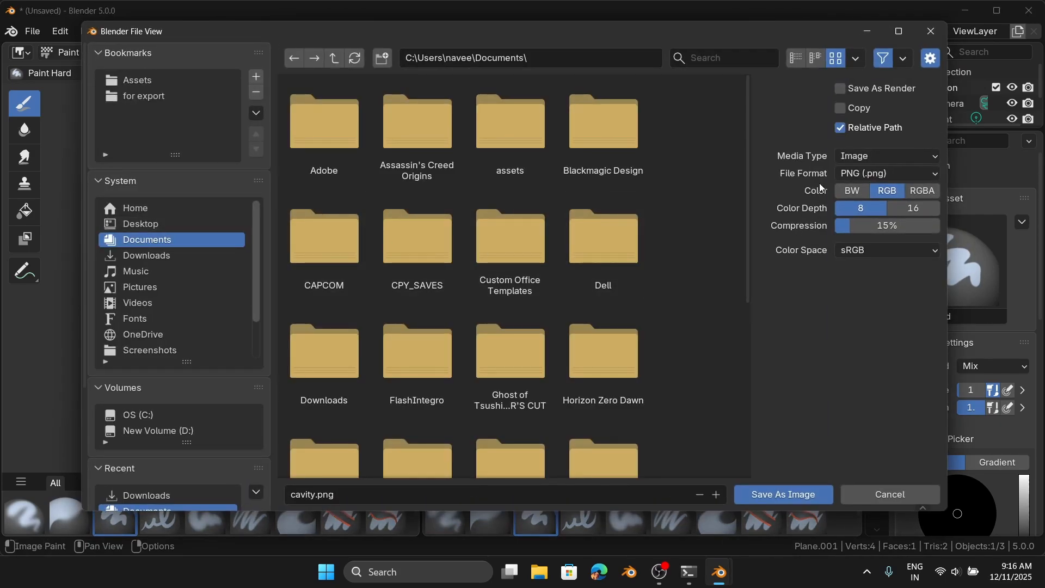
{"action": "left_click", "coordinate": [852, 191]}
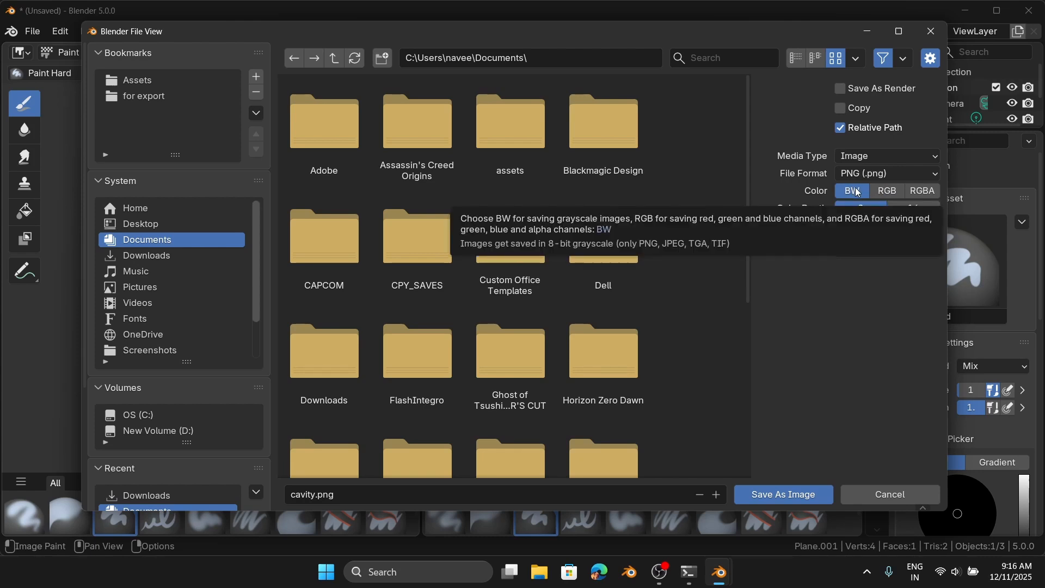
{"action": "left_click", "coordinate": [859, 251]}
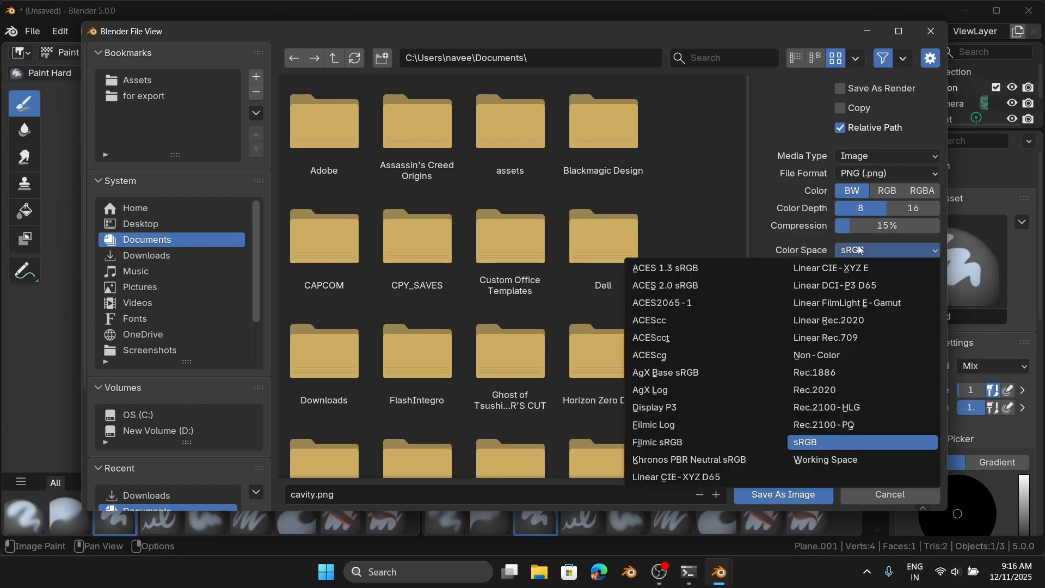
{"action": "left_click", "coordinate": [862, 254]}
{"action": "left_click", "coordinate": [860, 252]}
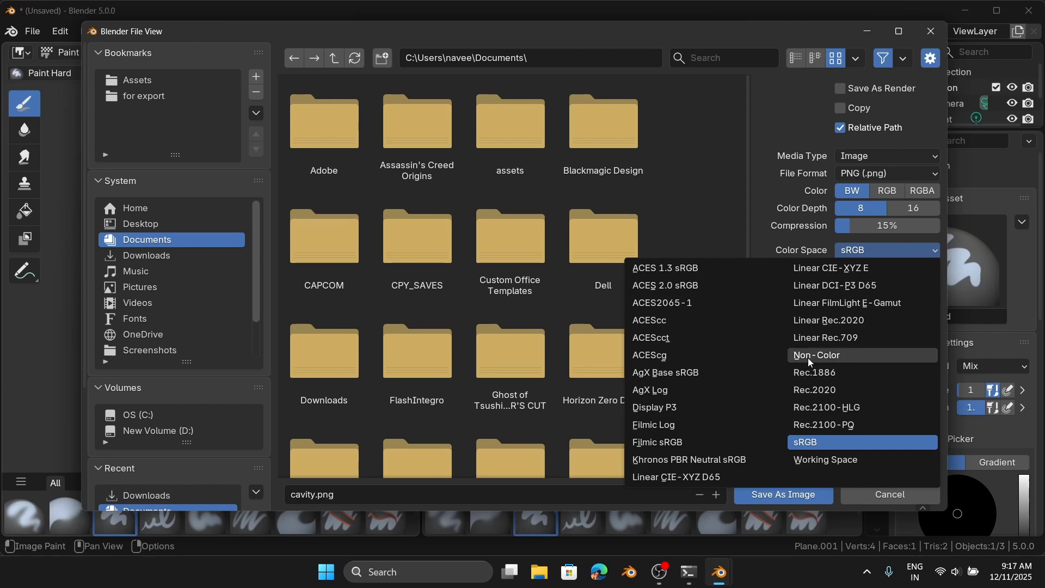
{"action": "left_click", "coordinate": [860, 356]}
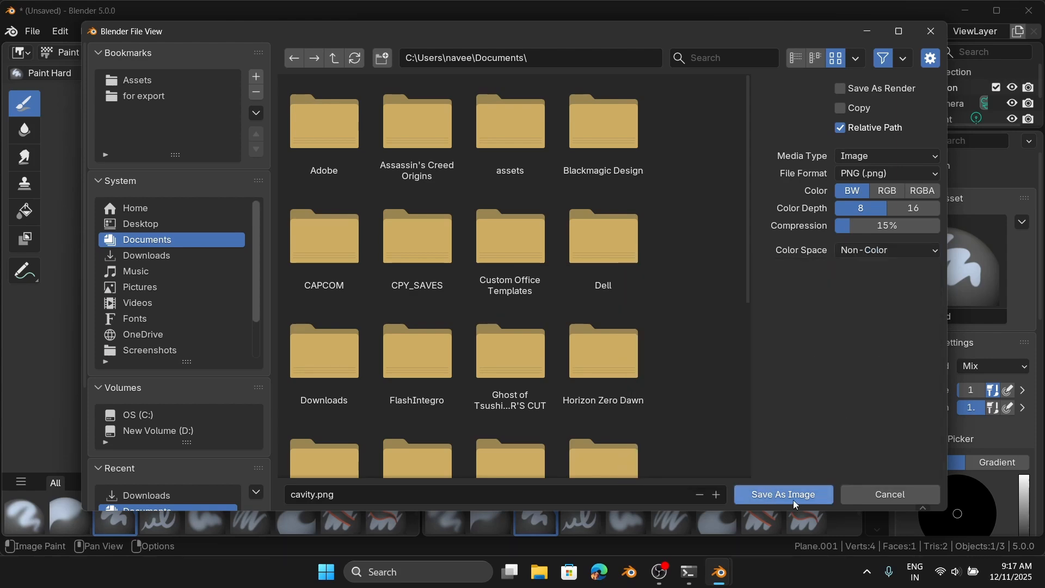
{"action": "left_click", "coordinate": [890, 498]}
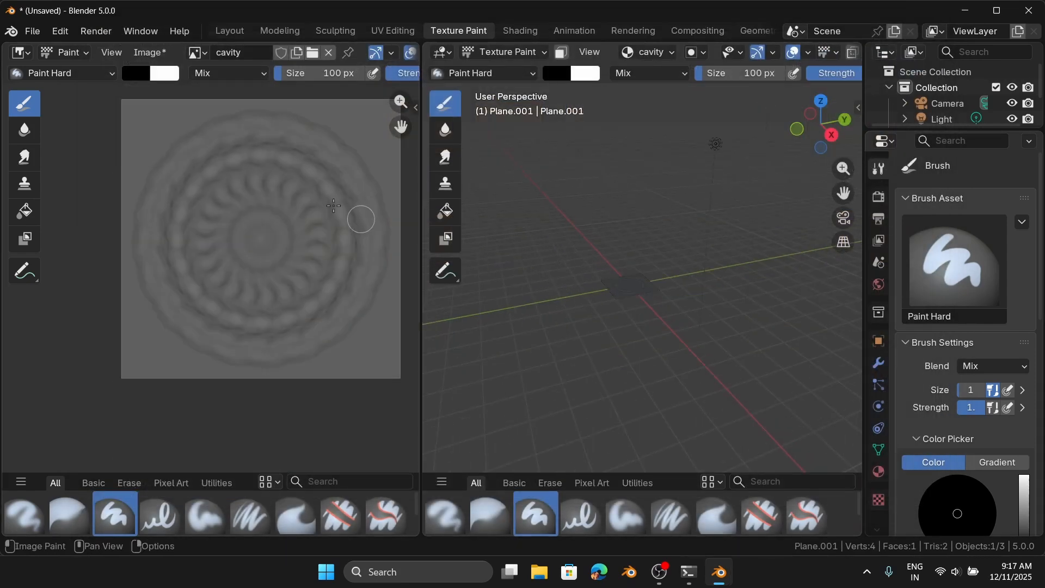